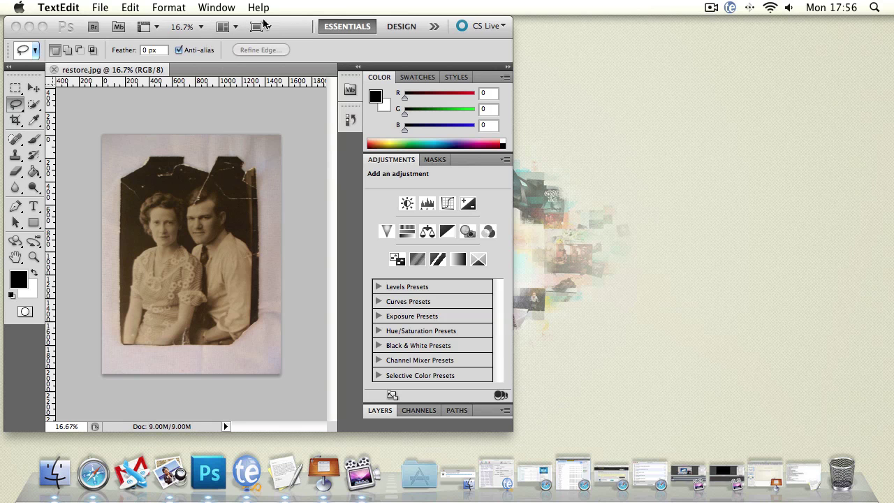
# - Bring the Photoshop window showing restore.jpg to the front
pyautogui.click(288, 27)
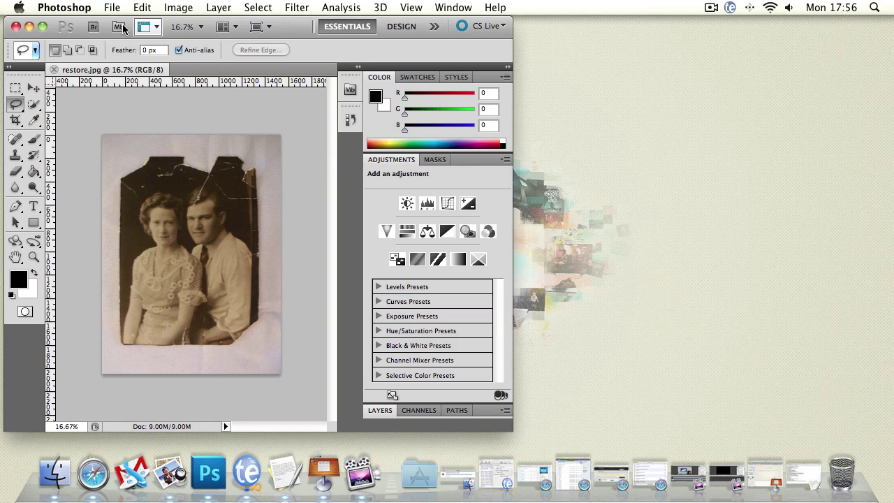
# - Maximize the document window and zoom in and out to inspect the couple's photo
pyautogui.click(40, 31)
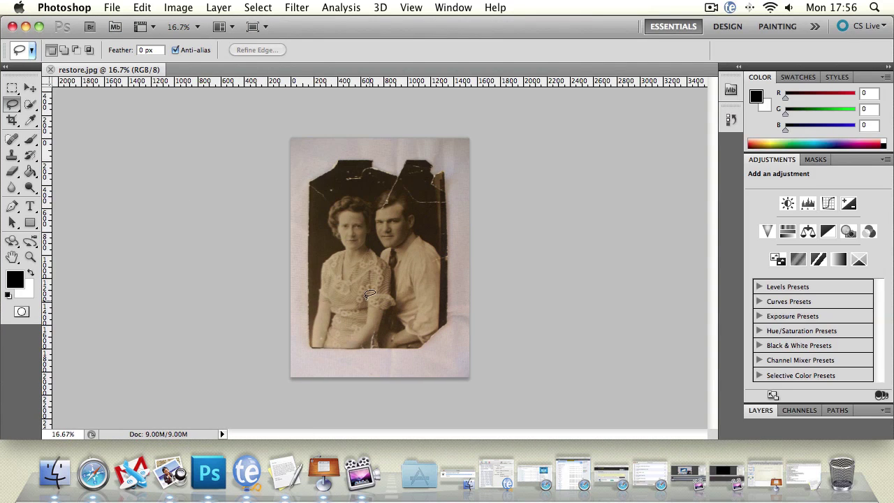
pyautogui.click(30, 257)
pyautogui.click(403, 246)
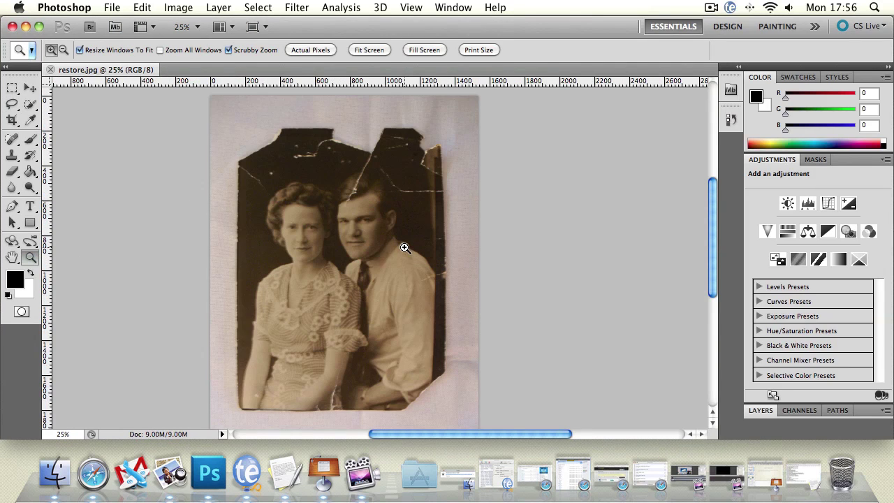
pyautogui.click(371, 249)
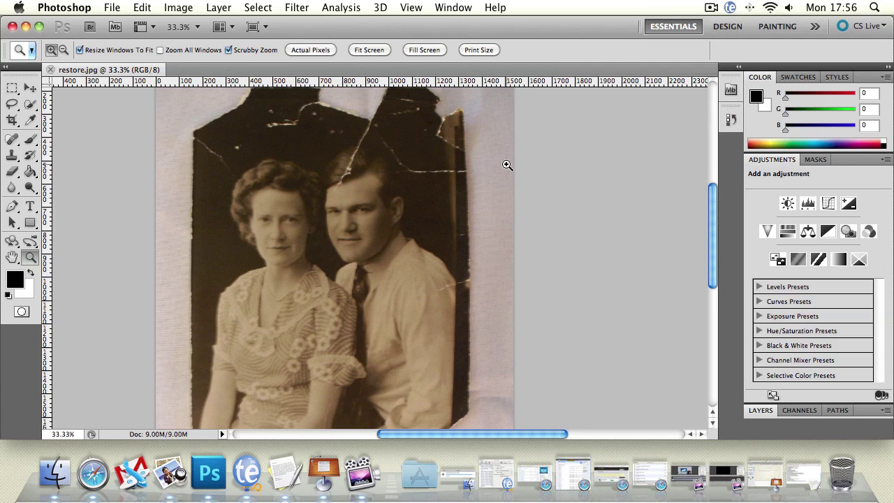
pyautogui.keyDown('alt'); pyautogui.click(420, 266); pyautogui.keyUp('alt')
pyautogui.click(406, 278)
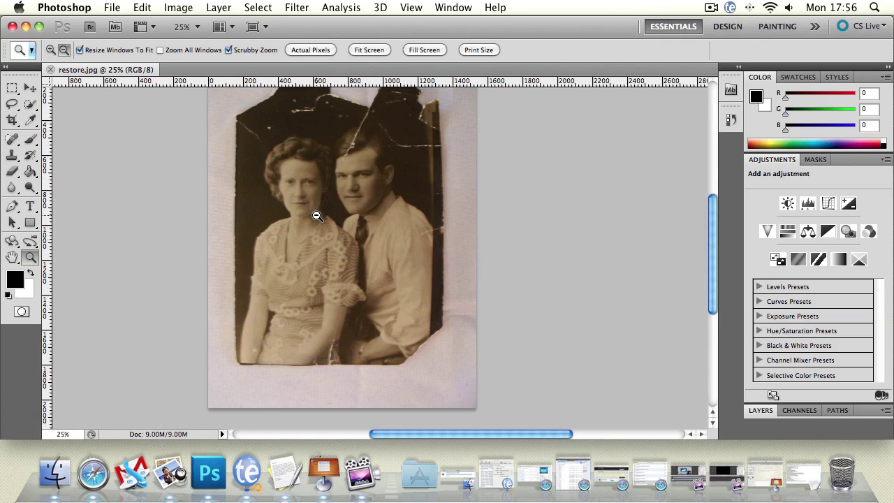
pyautogui.keyDown('alt'); pyautogui.click(313, 216); pyautogui.keyUp('alt')
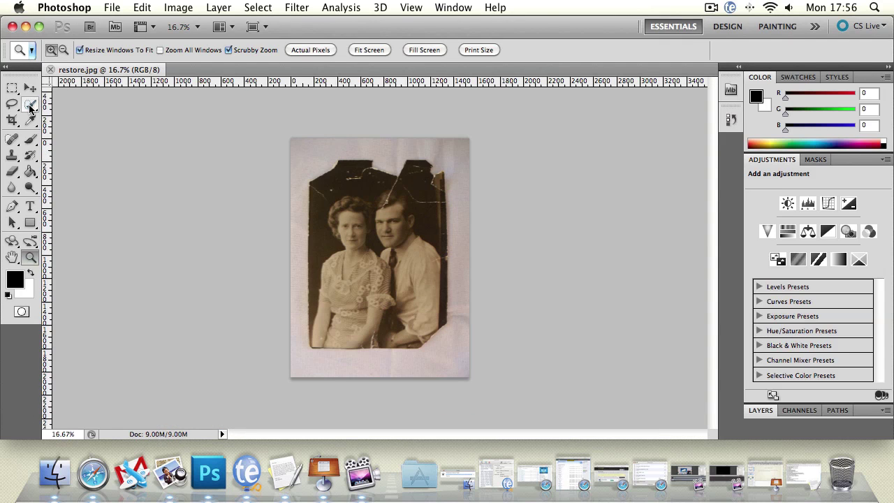
# - Select the pale background around the photo with the Magic Wand at tolerance 32
pyautogui.click(29, 106)
pyautogui.click(77, 114)
pyautogui.click(355, 146)
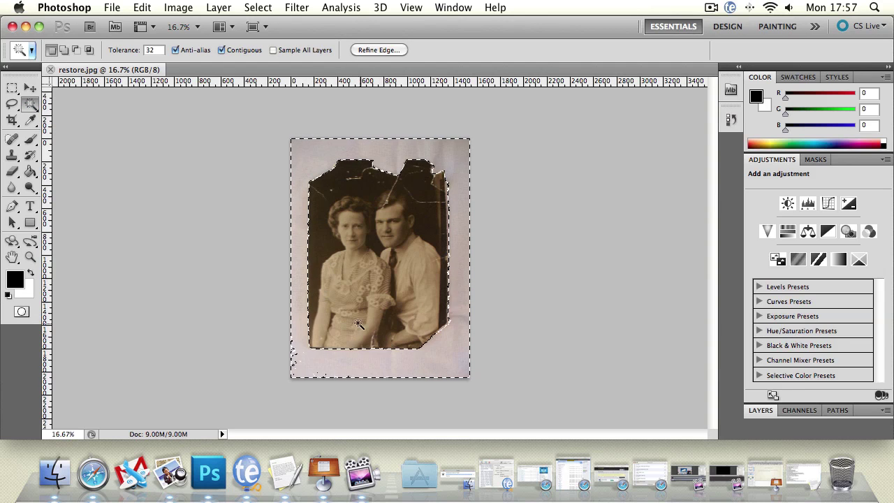
# - Add the photo's bottom-left corner to the selection with a Shift-drag rectangular marquee
pyautogui.click(12, 88)
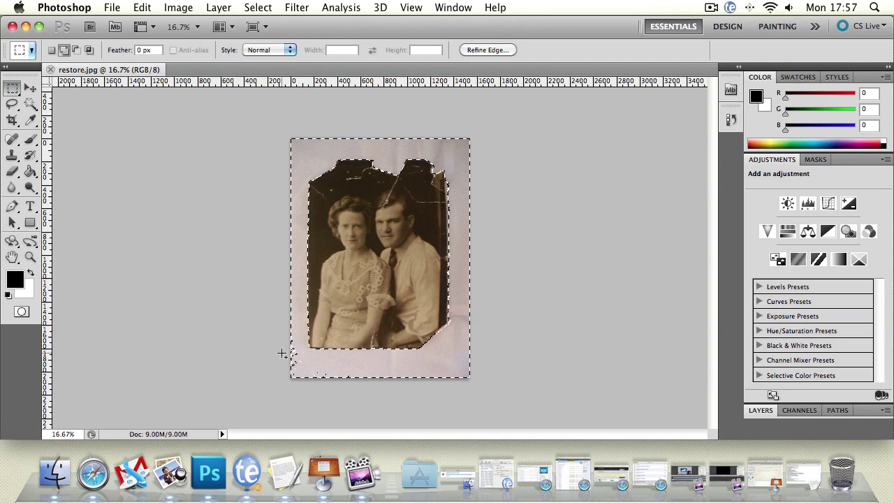
pyautogui.moveTo(387, 378); pyautogui.dragTo(294, 360)
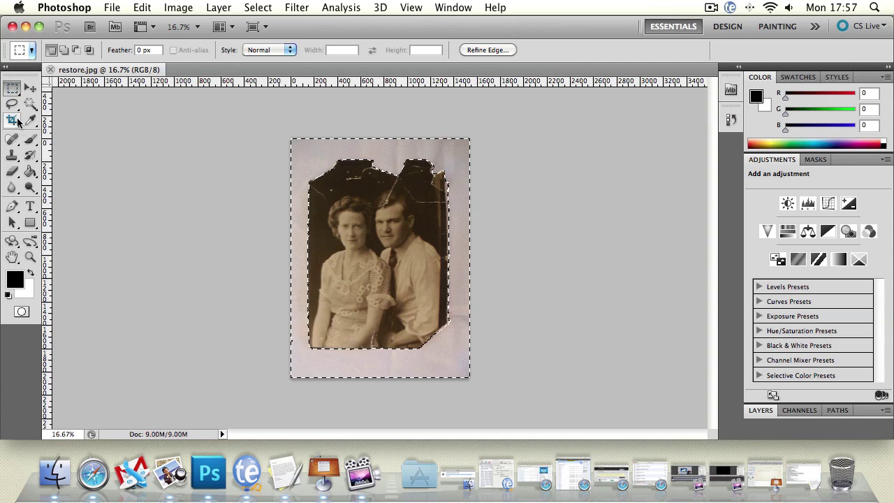
pyautogui.click(12, 171)
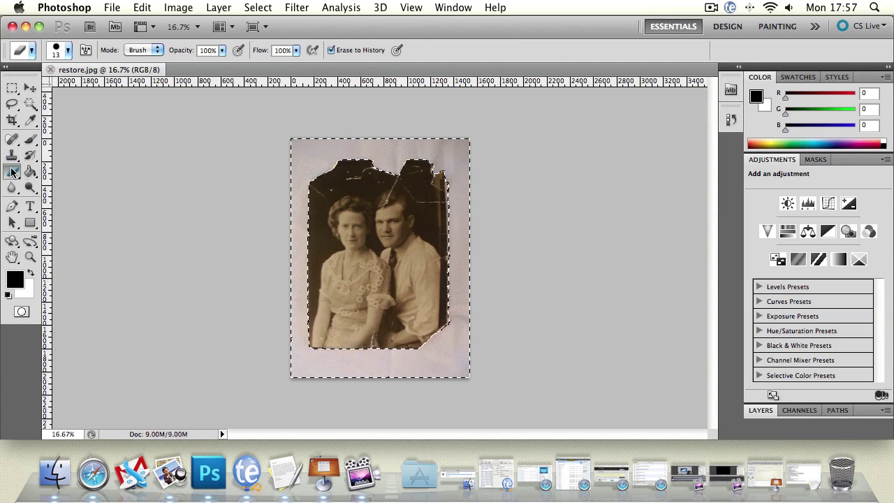
# - Set the Eraser to a 180 px brush and check its Mode, Opacity and Flow
pyautogui.click(68, 51)
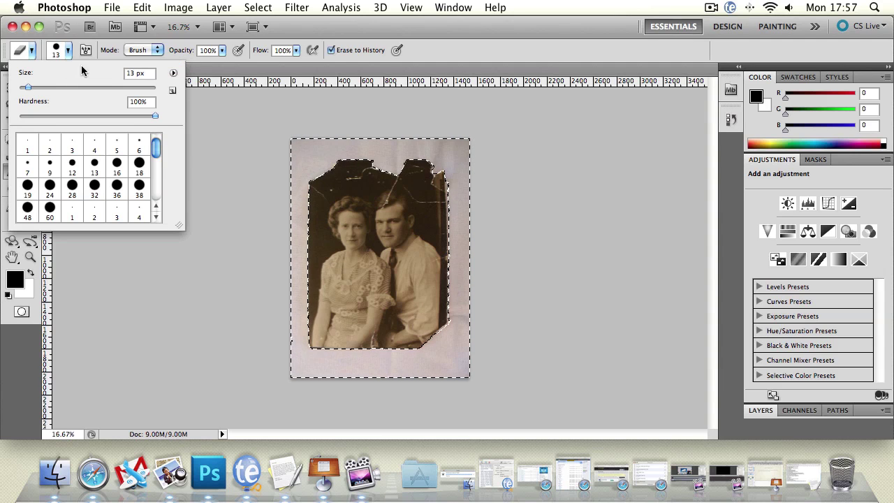
pyautogui.moveTo(158, 150)
pyautogui.mouseDown()
pyautogui.moveTo(165, 193)
pyautogui.moveTo(157, 147)
pyautogui.mouseUp()
pyautogui.click(137, 50)
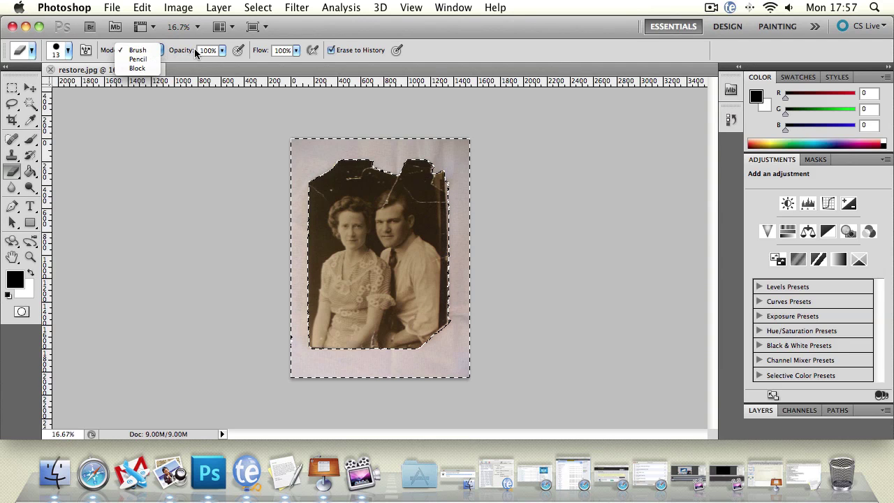
pyautogui.click(219, 53)
pyautogui.click(220, 52)
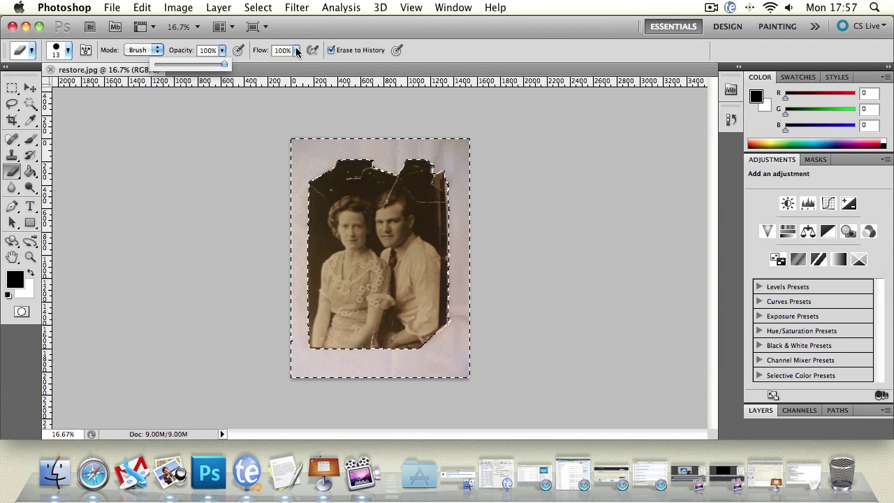
pyautogui.click(297, 52)
pyautogui.click(459, 46)
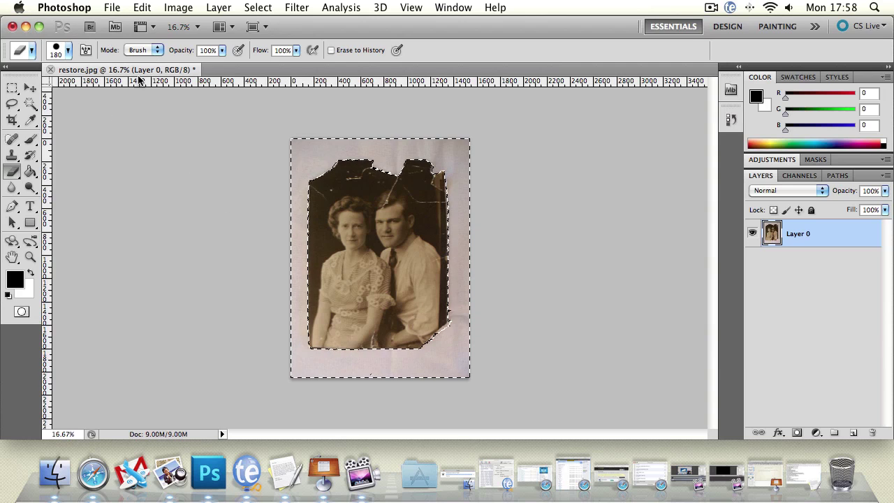
# - View the photo at 100%, pan to its top-left corner and check the History panel
pyautogui.doubleClick(30, 257)
pyautogui.moveTo(188, 244); pyautogui.dragTo(346, 340)
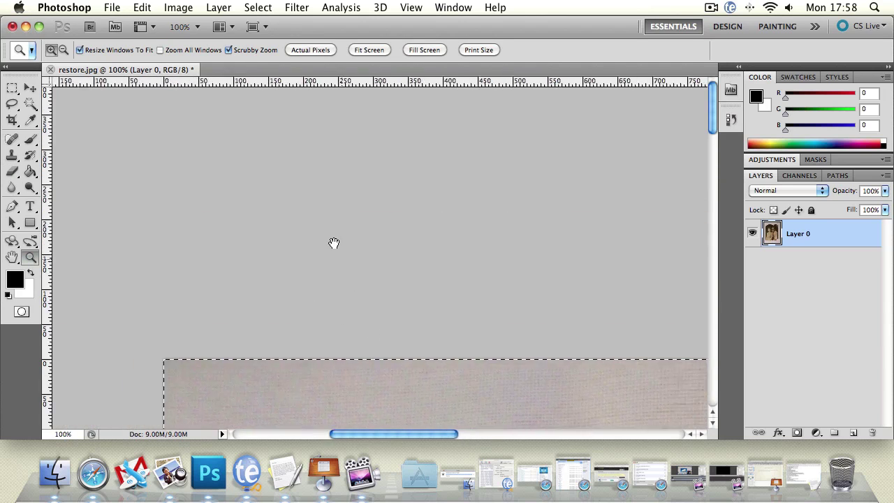
pyautogui.scroll(-8, 334, 242)
pyautogui.click(12, 171)
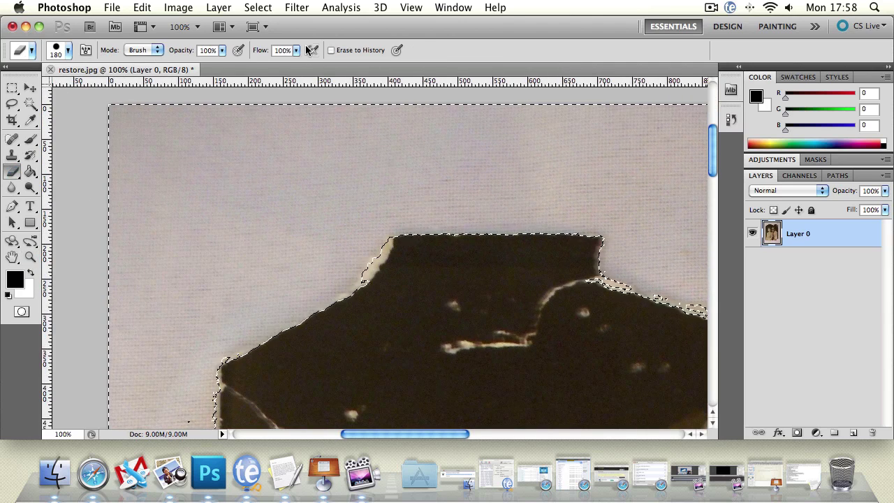
pyautogui.click(731, 118)
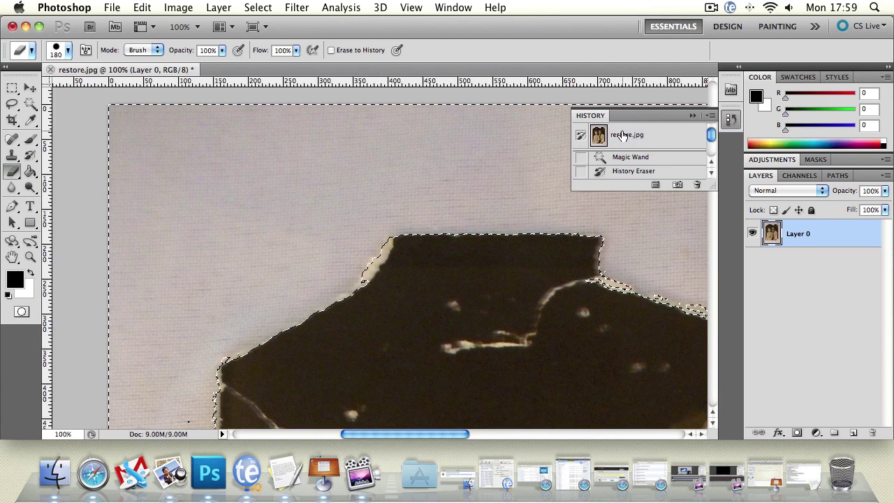
pyautogui.click(689, 116)
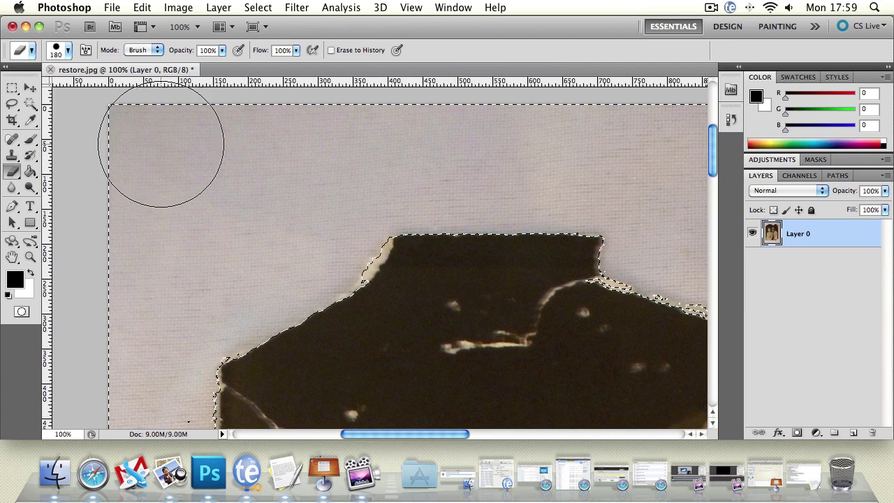
# - Test erase a hard patch, then a soft 0%-hardness patch, in the top background
pyautogui.click(197, 202)
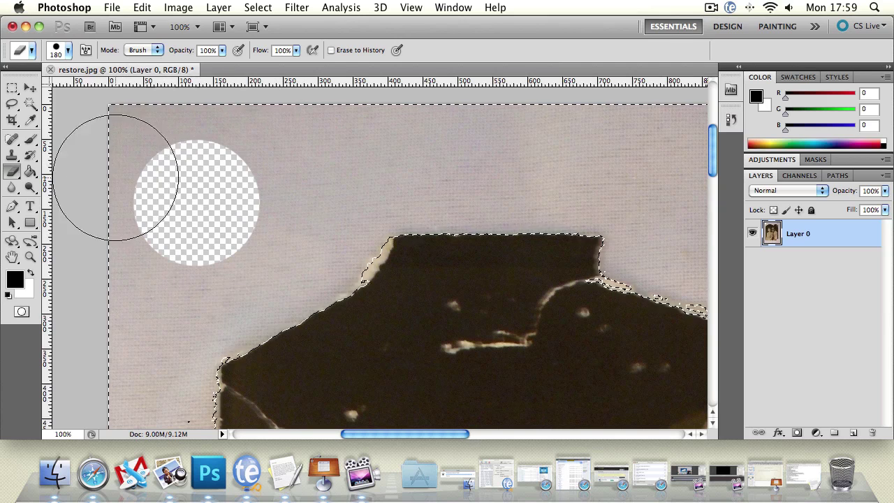
pyautogui.click(67, 50)
pyautogui.moveTo(60, 114); pyautogui.dragTo(3, 118)
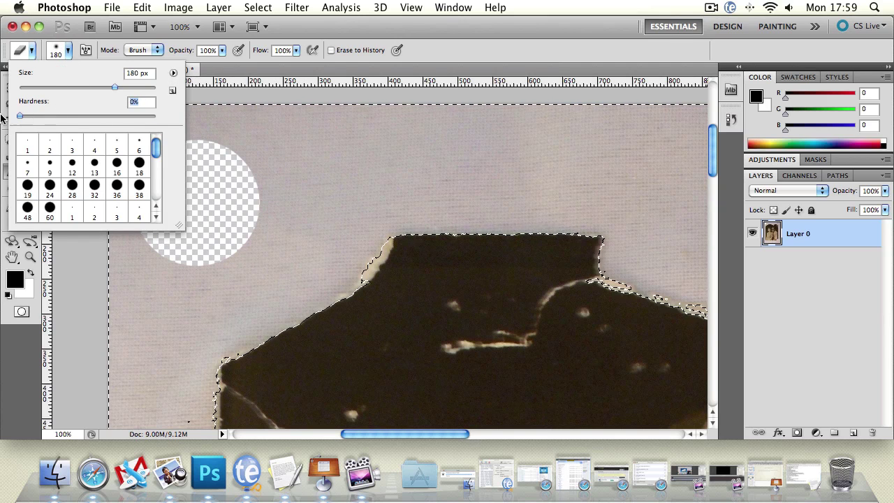
pyautogui.click(341, 188)
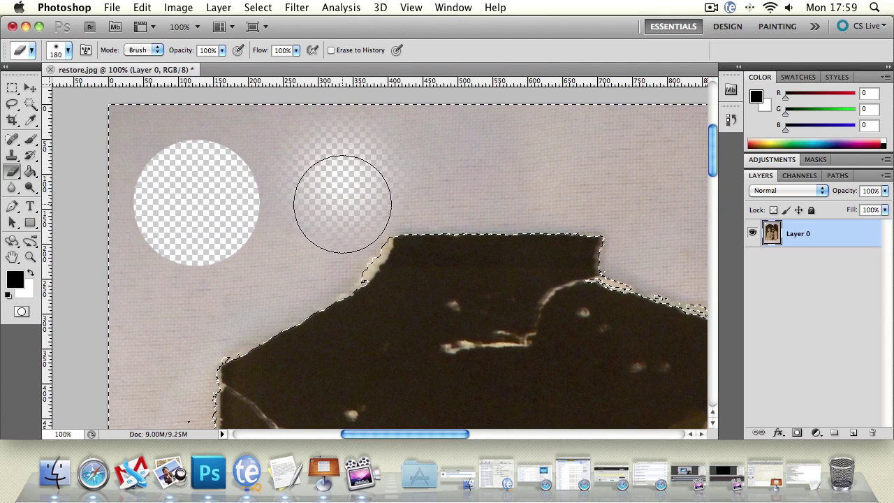
pyautogui.click(338, 176)
# - Test erase with a 24 px square brush, then undo all the test erasures
pyautogui.click(67, 50)
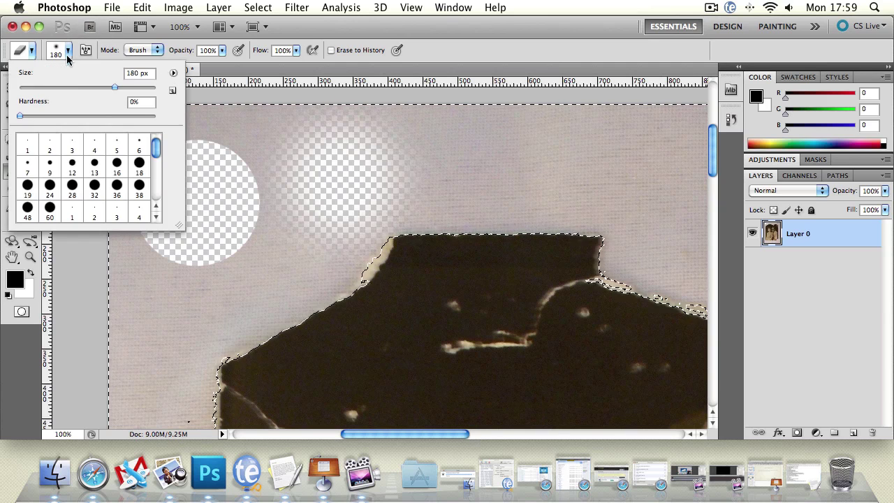
pyautogui.moveTo(63, 88); pyautogui.dragTo(43, 87)
pyautogui.moveTo(155, 143); pyautogui.dragTo(156, 194)
pyautogui.click(61, 206)
pyautogui.click(557, 177)
pyautogui.press('super+alt+z')
pyautogui.press('super+alt+z')
pyautogui.press('super+alt+z')
pyautogui.press('super+alt+z')
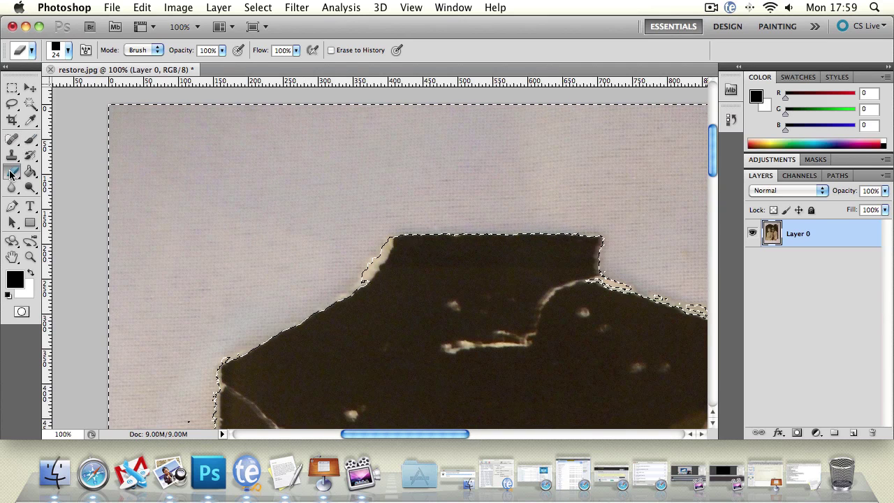
# - Test a 57 px Pencil-mode eraser on the background and undo the erasure
pyautogui.click(12, 173)
pyautogui.click(59, 170)
pyautogui.click(157, 51)
pyautogui.click(139, 62)
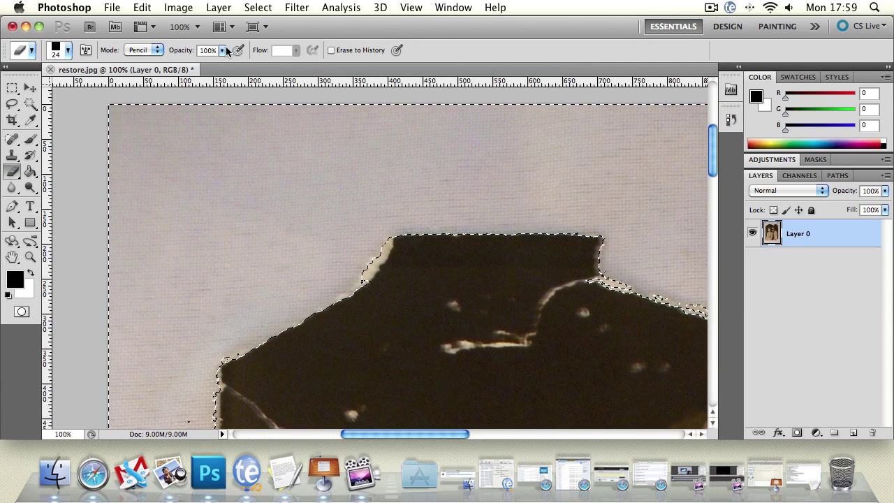
pyautogui.click(68, 51)
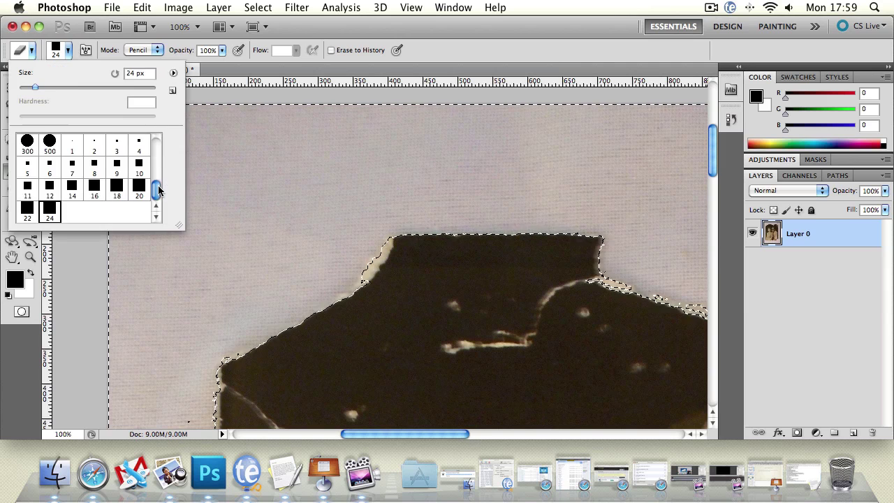
pyautogui.click(49, 185)
pyautogui.moveTo(34, 87); pyautogui.dragTo(61, 89)
pyautogui.click(220, 180)
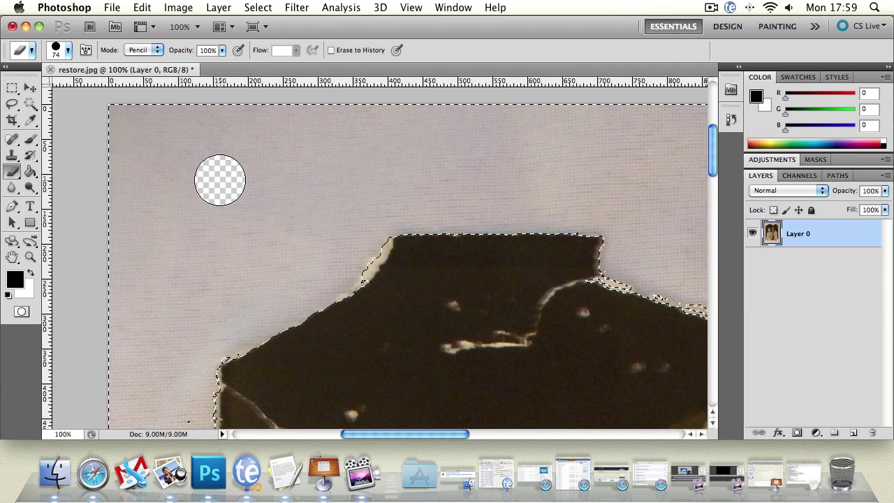
pyautogui.press('super+z')
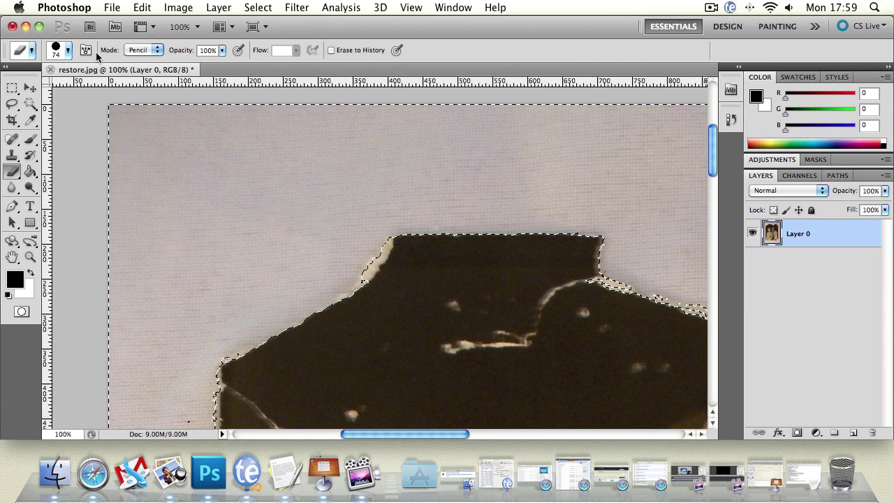
# - Enlarge the eraser to 442 px, erase a large test patch and zoom in to inspect it
pyautogui.click(69, 50)
pyautogui.moveTo(69, 86); pyautogui.dragTo(139, 86)
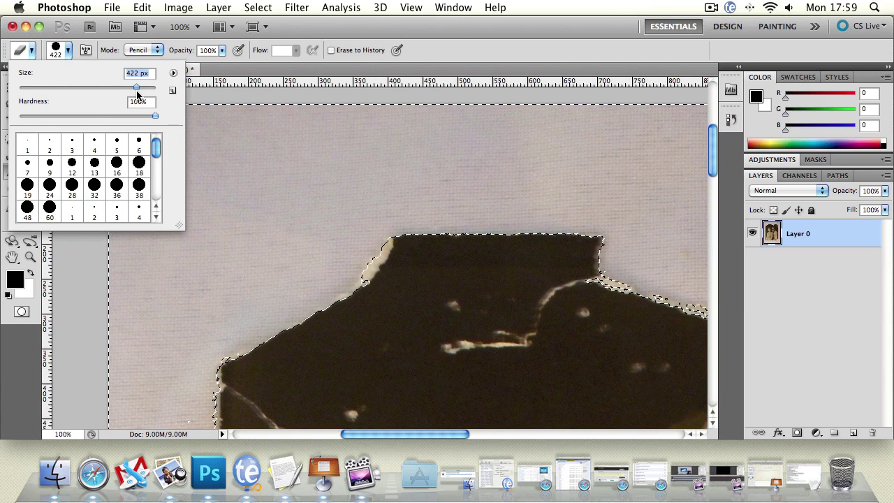
pyautogui.click(290, 101)
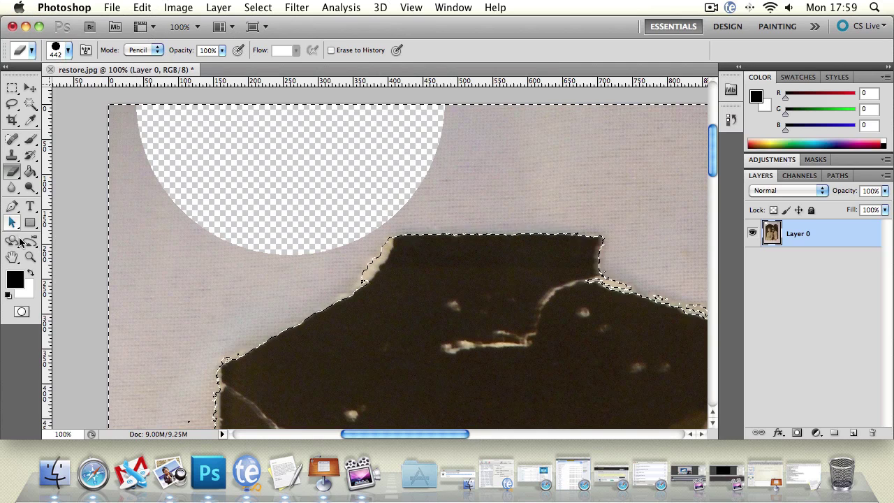
pyautogui.click(30, 256)
pyautogui.click(190, 183)
pyautogui.click(93, 236)
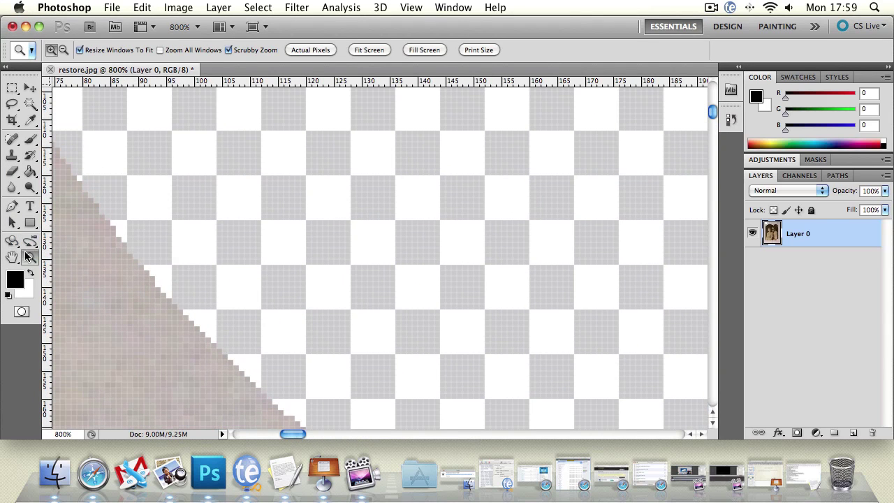
pyautogui.keyDown('alt'); pyautogui.click(263, 296); pyautogui.keyUp('alt')
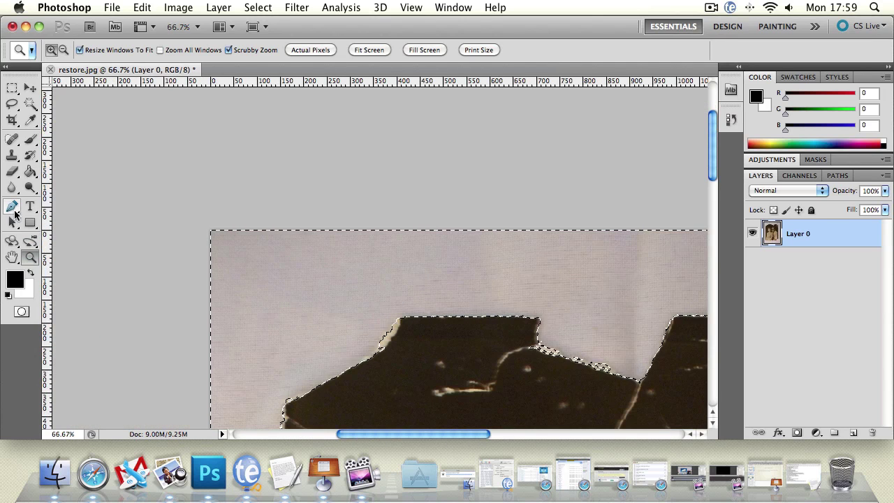
# - Try Block-mode erasures at the top-left, undo them and return the eraser to Brush mode
pyautogui.click(12, 171)
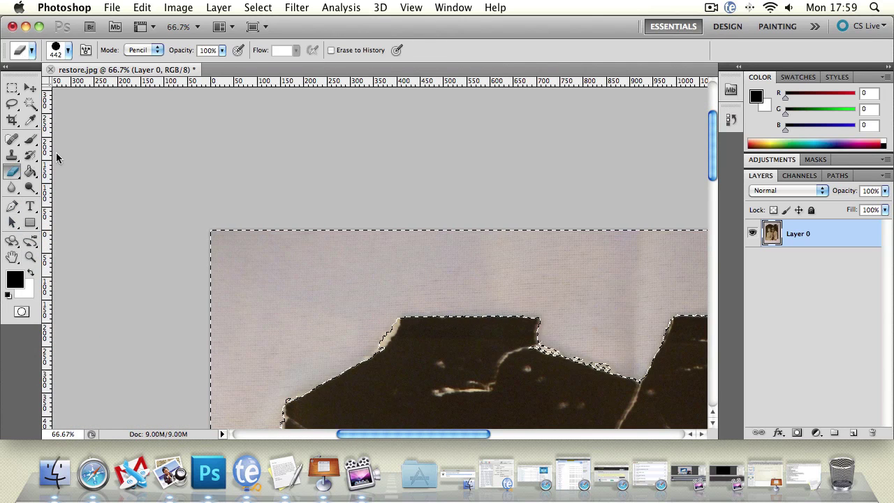
pyautogui.click(143, 49)
pyautogui.click(143, 64)
pyautogui.moveTo(277, 244)
pyautogui.mouseDown()
pyautogui.moveTo(308, 278)
pyautogui.moveTo(391, 276)
pyautogui.moveTo(346, 276)
pyautogui.mouseUp()
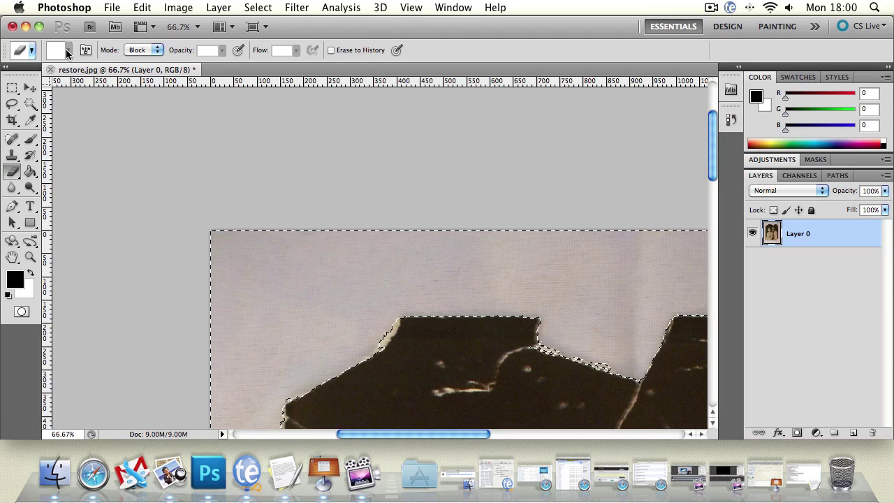
pyautogui.click(139, 50)
pyautogui.click(133, 59)
pyautogui.moveTo(270, 279)
pyautogui.mouseDown()
pyautogui.moveTo(262, 185)
pyautogui.moveTo(335, 348)
pyautogui.moveTo(379, 299)
pyautogui.mouseUp()
pyautogui.hotkey('ctrl', 'z')
pyautogui.click(146, 51)
pyautogui.click(136, 28)
# - Pan to the couple's heads and zoom out to 16.7% to show the whole photo
pyautogui.click(12, 257)
pyautogui.moveTo(492, 280)
pyautogui.mouseDown()
pyautogui.moveTo(417, 178)
pyautogui.moveTo(337, 113)
pyautogui.mouseUp()
pyautogui.press('z')
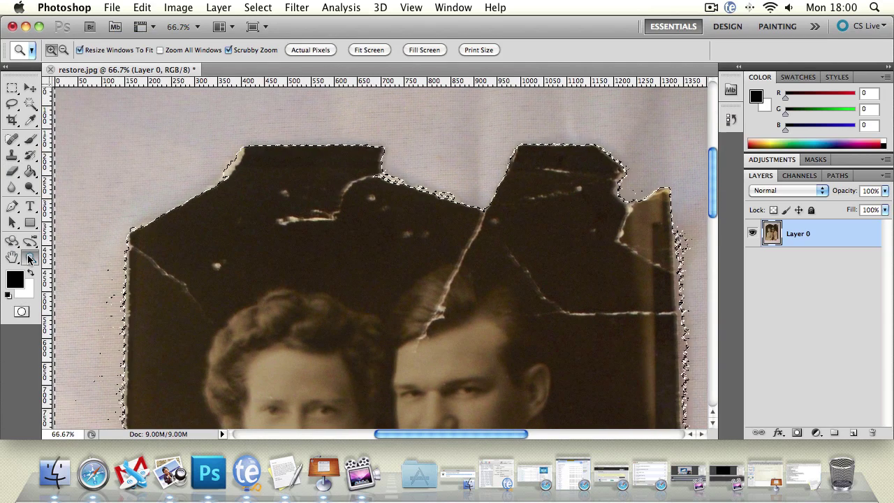
pyautogui.keyDown('alt'); pyautogui.click(227, 245); pyautogui.keyUp('alt')
pyautogui.hotkey('ctrl', 'a')
pyautogui.keyDown('alt'); pyautogui.click(228, 245); pyautogui.keyUp('alt')
pyautogui.keyDown('alt'); pyautogui.click(259, 309); pyautogui.keyUp('alt')
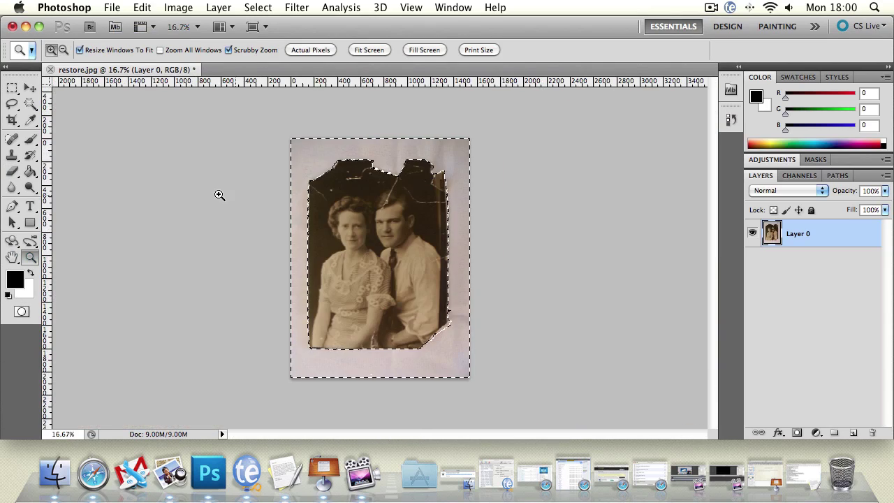
# - Erase the selected pink background around the photo and clear the selection
pyautogui.click(11, 171)
pyautogui.moveTo(275, 164)
pyautogui.mouseDown()
pyautogui.moveTo(314, 156)
pyautogui.moveTo(239, 231)
pyautogui.moveTo(444, 224)
pyautogui.moveTo(449, 349)
pyautogui.moveTo(294, 406)
pyautogui.mouseUp()
pyautogui.click(11, 103)
pyautogui.click(470, 145)
# - With the Eraser active, zoom in to 33.3% on the couple
pyautogui.click(12, 154)
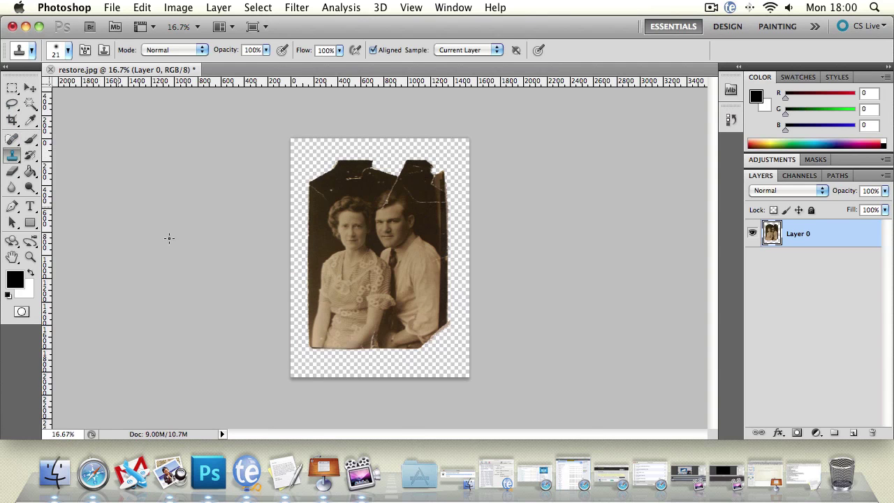
pyautogui.click(12, 171)
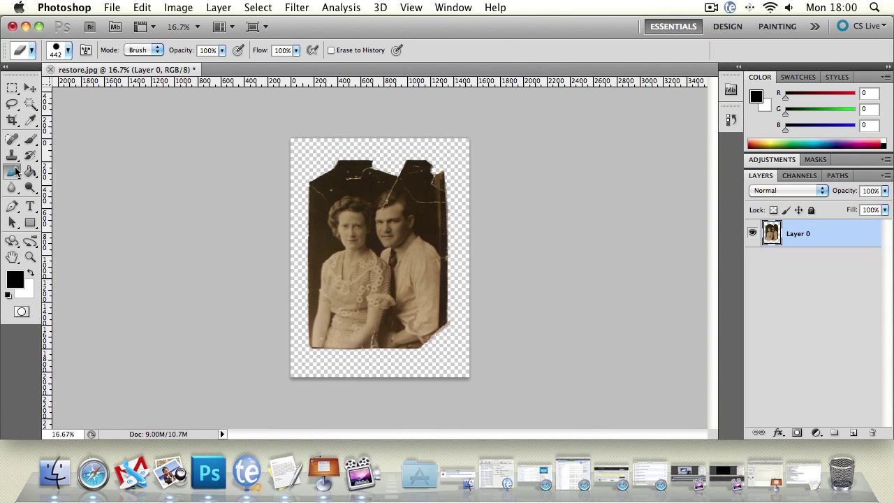
pyautogui.click(31, 257)
pyautogui.click(411, 247)
pyautogui.click(303, 255)
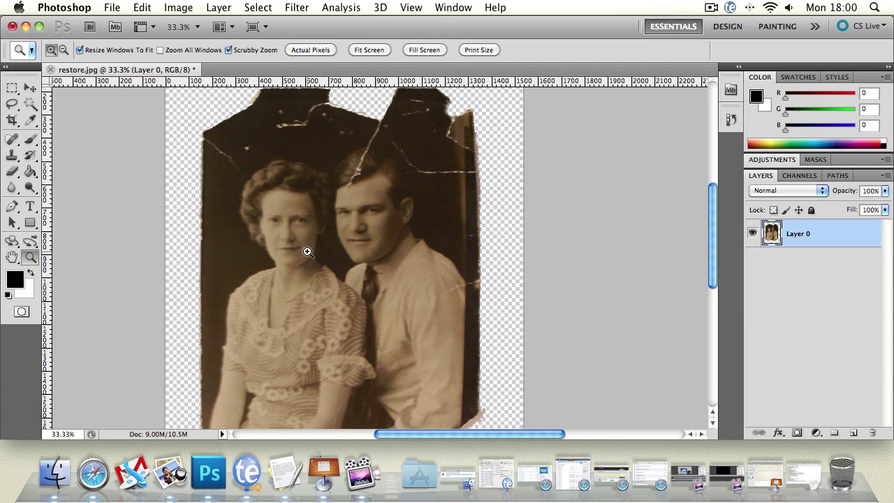
# - At 66.7%, erase the pink fringe along the diagonal bottom-right edge with a 13 px eraser
pyautogui.click(12, 257)
pyautogui.moveTo(265, 223); pyautogui.dragTo(231, 203)
pyautogui.scroll(-10, 222, 250)
pyautogui.hscroll(5, 222, 249)
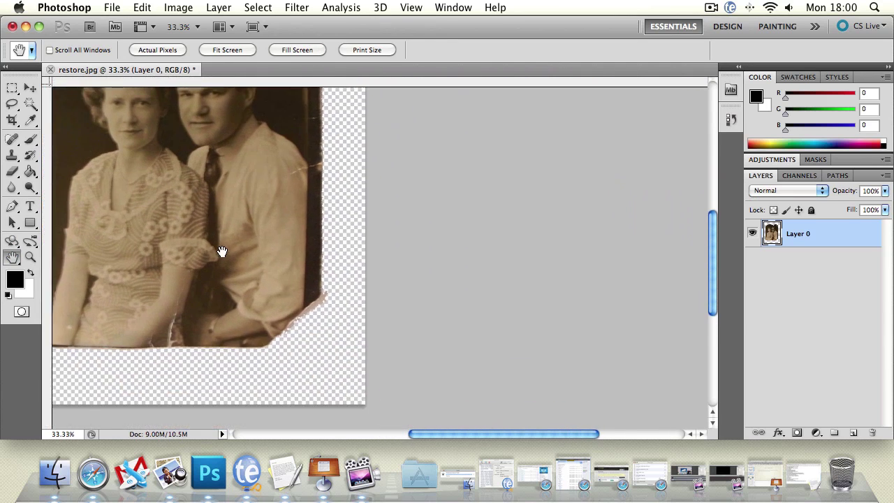
pyautogui.click(30, 257)
pyautogui.click(283, 269)
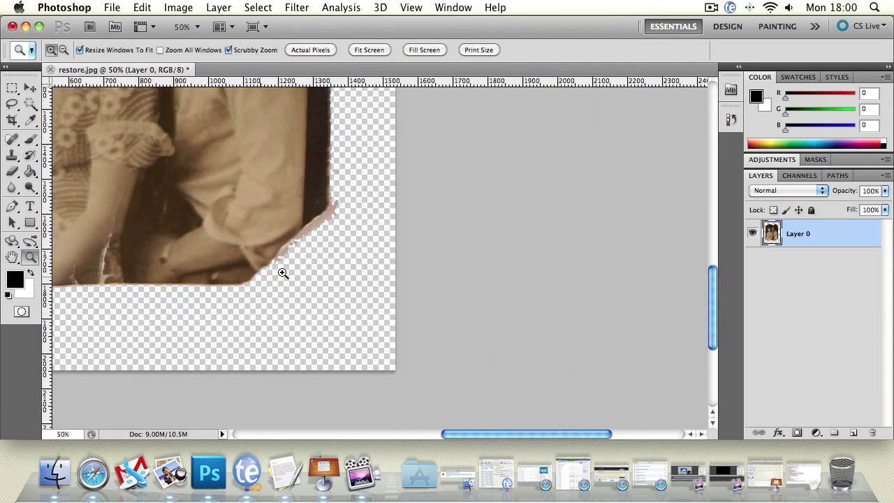
pyautogui.click(283, 269)
pyautogui.click(12, 171)
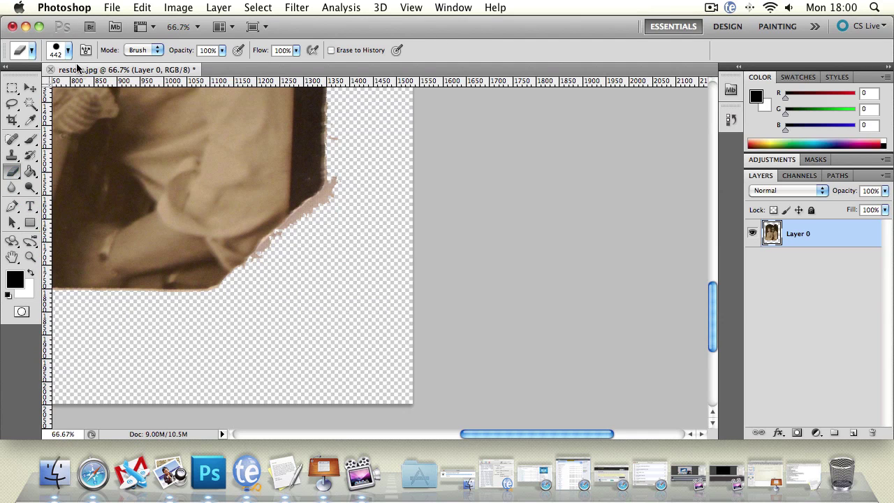
pyautogui.click(68, 50)
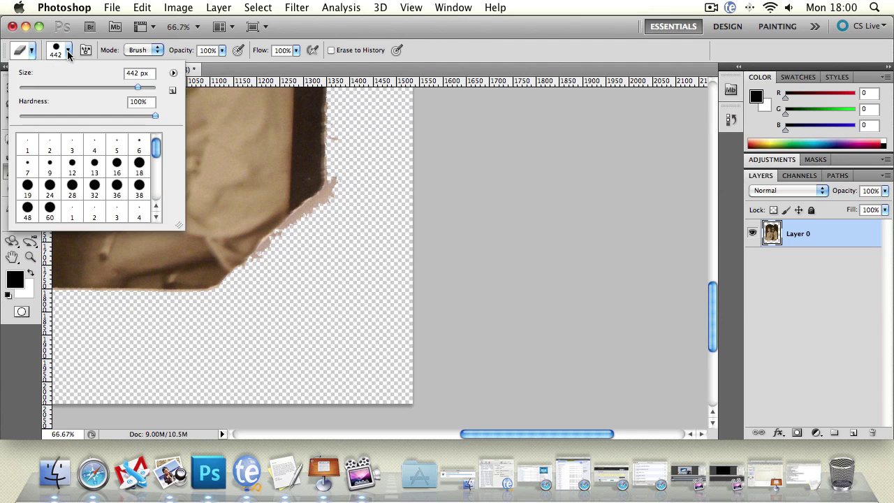
pyautogui.click(283, 242)
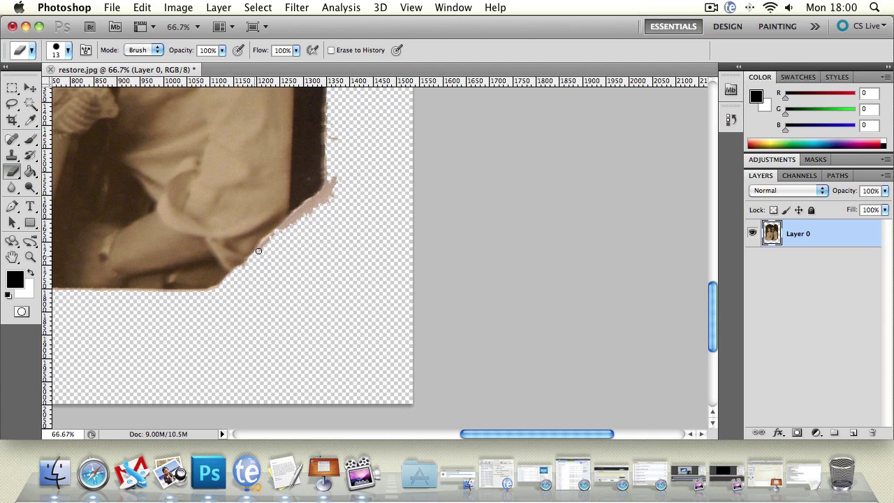
pyautogui.moveTo(289, 221); pyautogui.dragTo(331, 187)
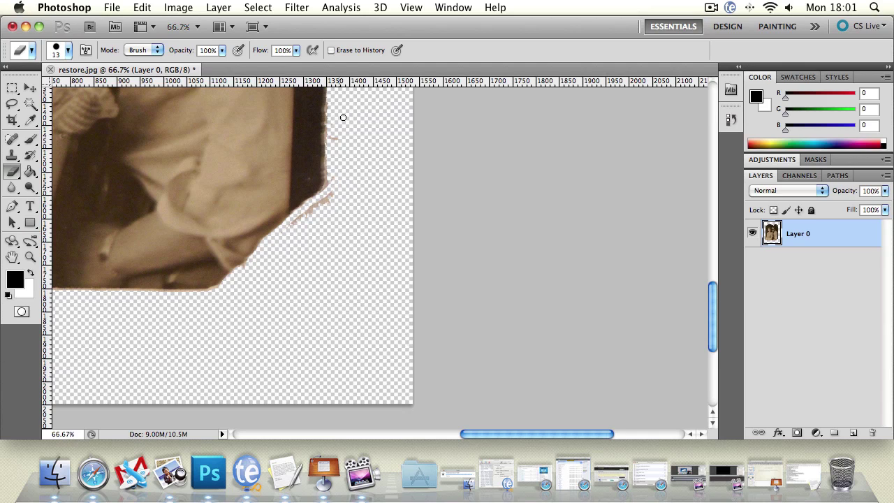
pyautogui.moveTo(336, 190); pyautogui.dragTo(314, 210)
# - Zoom back out to 33.3% and switch to the Spot Healing Brush
pyautogui.doubleClick(30, 257)
pyautogui.keyDown('alt'); pyautogui.click(202, 226); pyautogui.keyUp('alt')
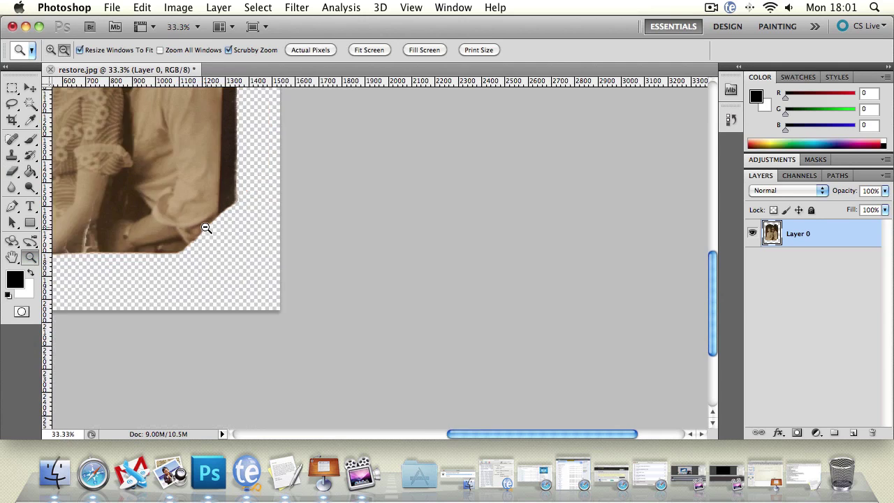
pyautogui.keyDown('alt'); pyautogui.click(396, 259); pyautogui.keyUp('alt')
pyautogui.click(396, 259)
pyautogui.click(399, 280)
pyautogui.press('j')
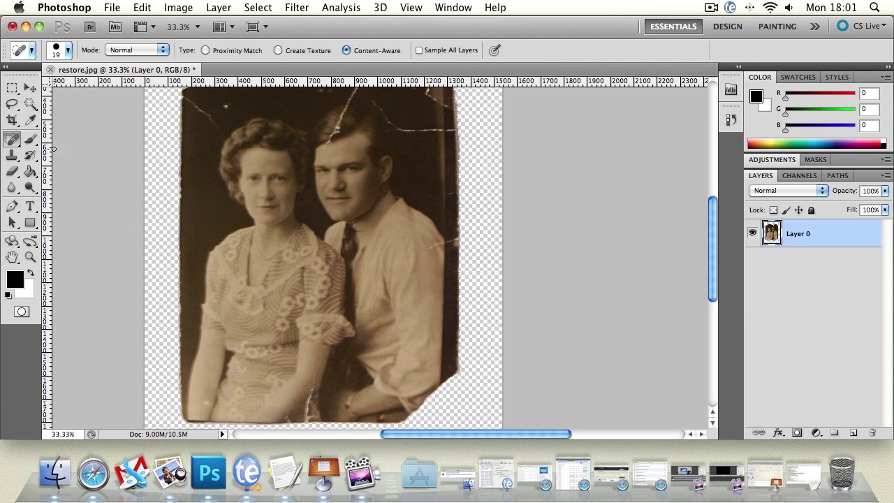
pyautogui.click(66, 53)
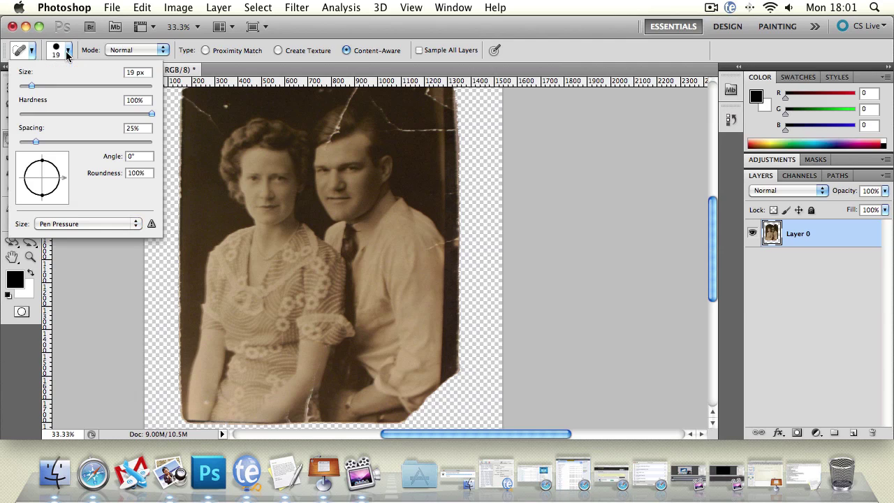
pyautogui.moveTo(41, 160); pyautogui.dragTo(42, 160)
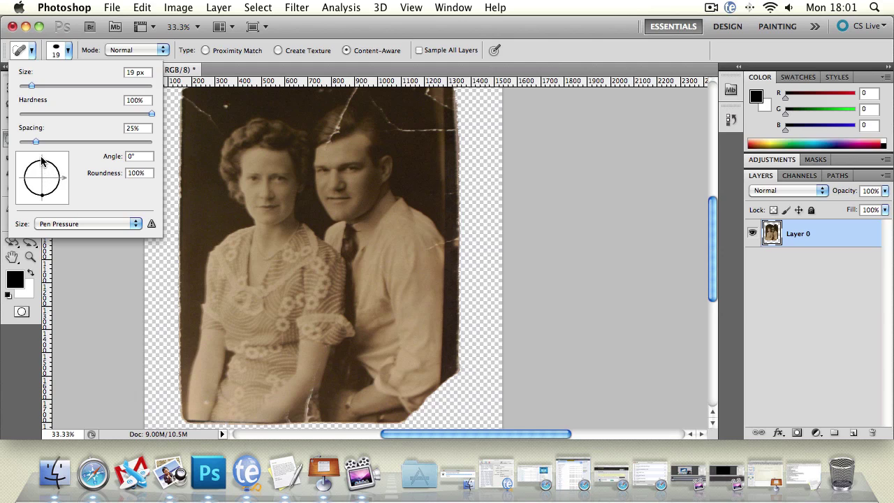
pyautogui.click(56, 51)
pyautogui.click(56, 51)
pyautogui.click(148, 50)
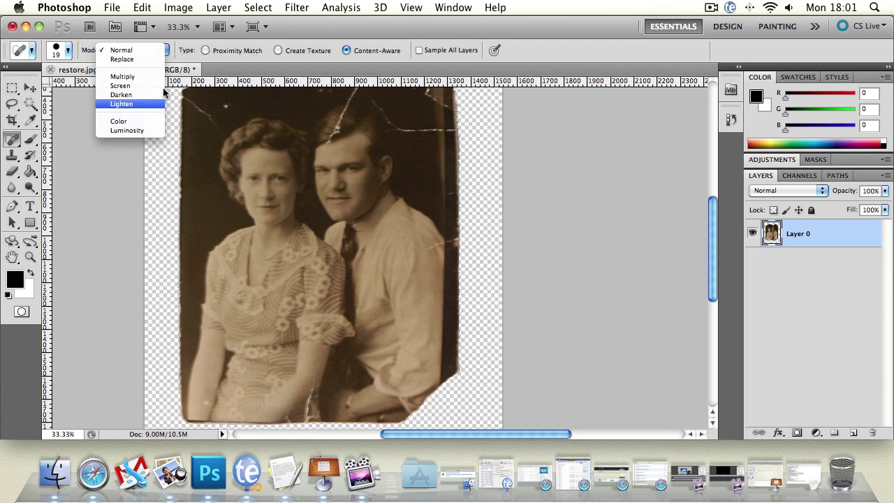
pyautogui.click(325, 31)
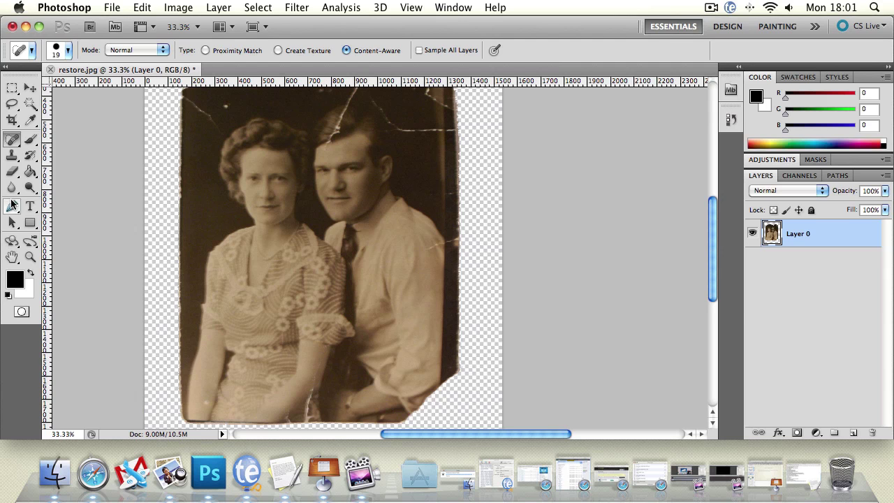
# - Zoom to 100% and pan to show the photo's cracked top and top-left edge
pyautogui.click(30, 257)
pyautogui.click(286, 197)
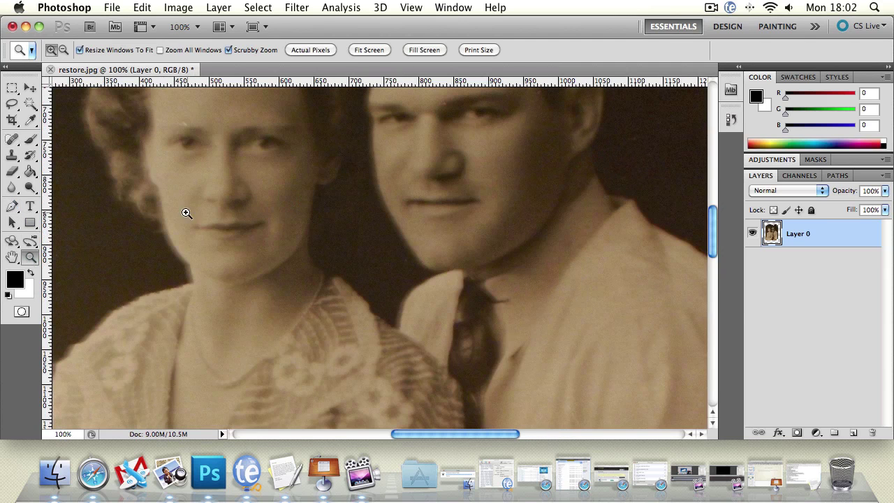
pyautogui.click(12, 139)
pyautogui.click(11, 257)
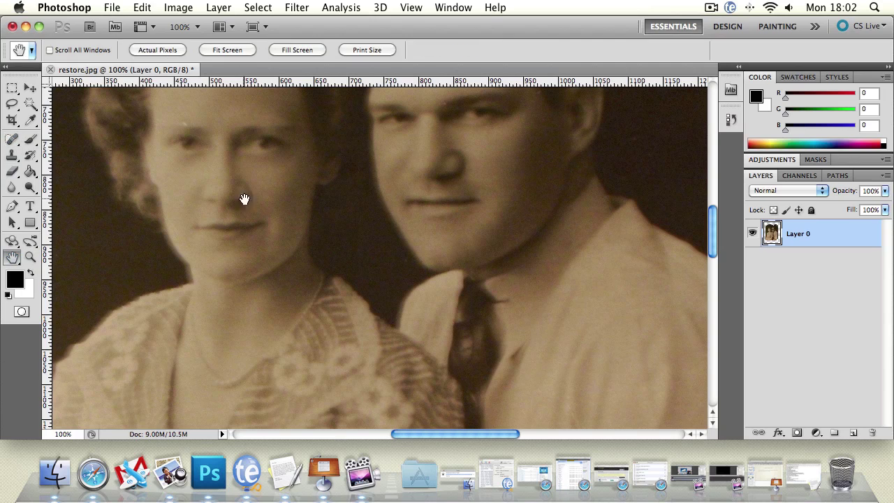
pyautogui.moveTo(242, 196); pyautogui.dragTo(254, 324)
pyautogui.moveTo(290, 209); pyautogui.dragTo(346, 303)
pyautogui.moveTo(250, 282); pyautogui.dragTo(288, 289)
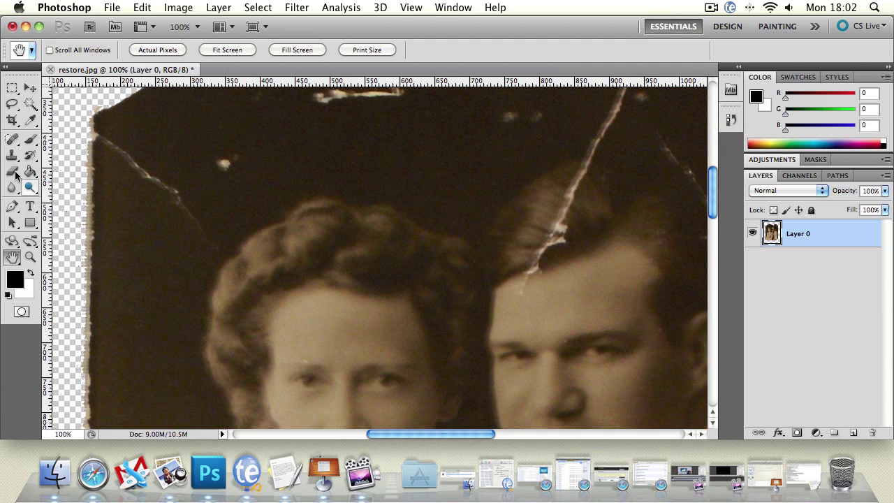
pyautogui.click(12, 139)
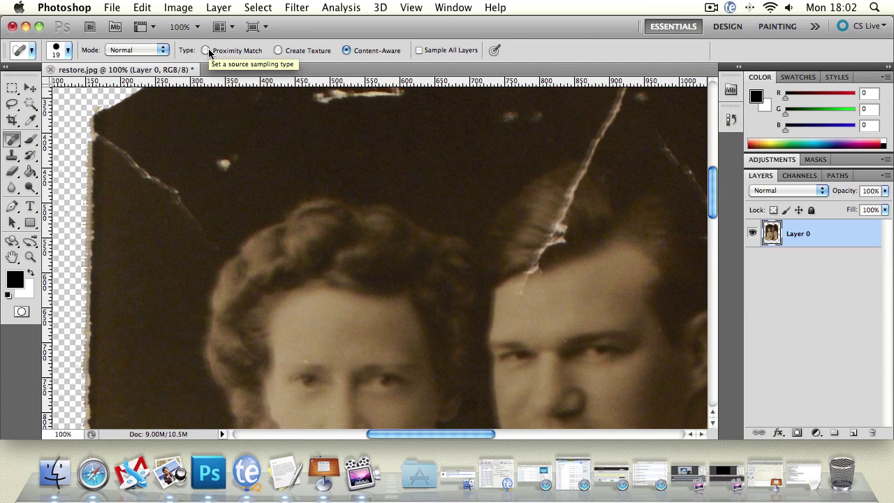
# - Spot-heal the two white specks, the diagonal crease and the top-edge specks above the woman's head
pyautogui.click(224, 164)
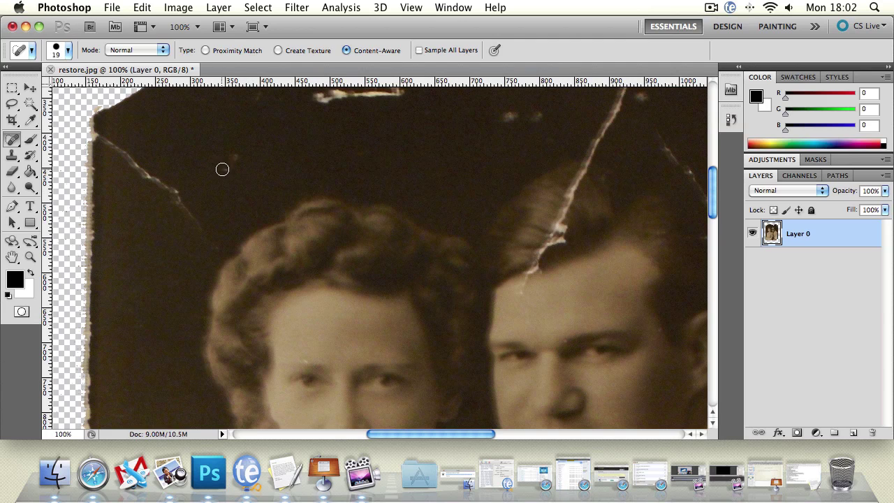
pyautogui.click(238, 156)
pyautogui.moveTo(173, 189)
pyautogui.mouseDown()
pyautogui.moveTo(172, 199)
pyautogui.moveTo(185, 200)
pyautogui.mouseUp()
pyautogui.moveTo(171, 198)
pyautogui.mouseDown()
pyautogui.moveTo(184, 206)
pyautogui.moveTo(183, 190)
pyautogui.moveTo(184, 214)
pyautogui.mouseUp()
pyautogui.moveTo(166, 177)
pyautogui.mouseDown()
pyautogui.moveTo(148, 205)
pyautogui.moveTo(170, 186)
pyautogui.moveTo(154, 177)
pyautogui.moveTo(172, 193)
pyautogui.mouseUp()
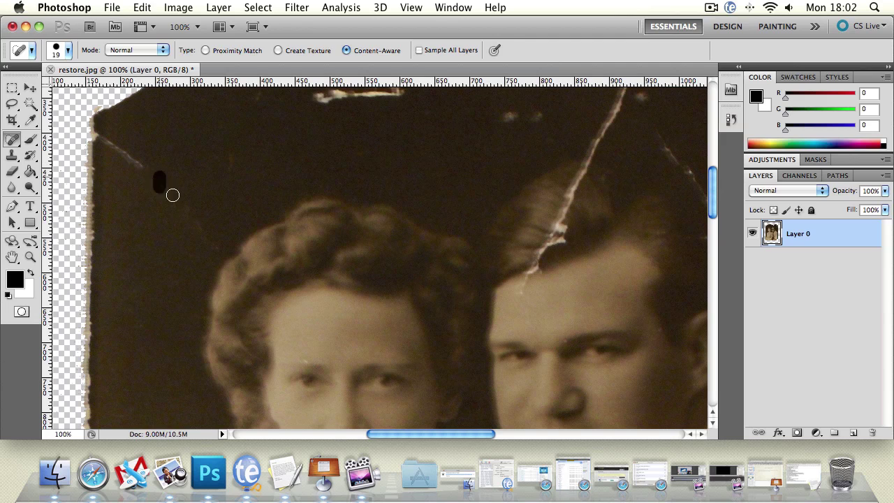
pyautogui.moveTo(215, 162); pyautogui.dragTo(289, 164)
pyautogui.moveTo(308, 98)
pyautogui.mouseDown()
pyautogui.moveTo(405, 94)
pyautogui.moveTo(299, 96)
pyautogui.mouseUp()
# - Switch healing to Proximity Match and heal specks near the top-left edge and corner
pyautogui.click(206, 50)
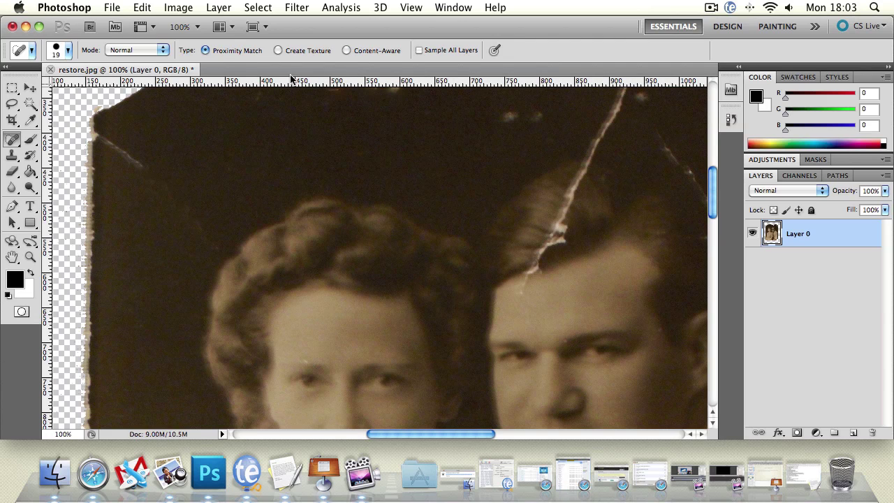
pyautogui.moveTo(137, 159)
pyautogui.mouseDown()
pyautogui.moveTo(123, 140)
pyautogui.moveTo(121, 151)
pyautogui.moveTo(104, 148)
pyautogui.moveTo(99, 125)
pyautogui.moveTo(101, 156)
pyautogui.mouseUp()
pyautogui.click(123, 132)
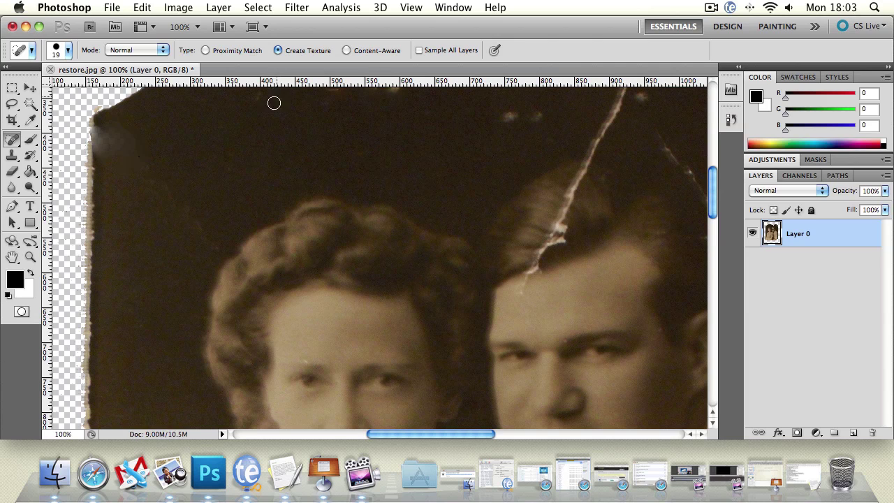
# - Heal the remaining specks scattered in the dark top-left background
pyautogui.moveTo(202, 215)
pyautogui.mouseDown()
pyautogui.moveTo(173, 209)
pyautogui.moveTo(195, 188)
pyautogui.moveTo(176, 202)
pyautogui.moveTo(161, 180)
pyautogui.moveTo(218, 238)
pyautogui.mouseUp()
pyautogui.moveTo(152, 184)
pyautogui.mouseDown()
pyautogui.moveTo(156, 174)
pyautogui.moveTo(179, 202)
pyautogui.moveTo(148, 162)
pyautogui.moveTo(144, 184)
pyautogui.moveTo(136, 155)
pyautogui.moveTo(136, 192)
pyautogui.mouseUp()
pyautogui.moveTo(144, 149)
pyautogui.mouseDown()
pyautogui.moveTo(141, 208)
pyautogui.moveTo(151, 180)
pyautogui.mouseUp()
pyautogui.moveTo(184, 144); pyautogui.dragTo(194, 201)
pyautogui.moveTo(228, 159); pyautogui.dragTo(261, 187)
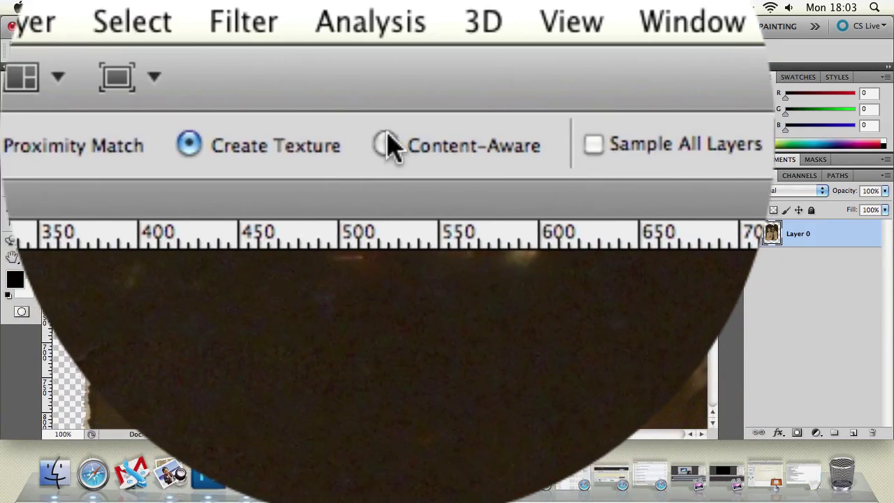
# - Heal the dark-background texture marks with Content-Aware, then pan to the couple's faces
pyautogui.click(387, 144)
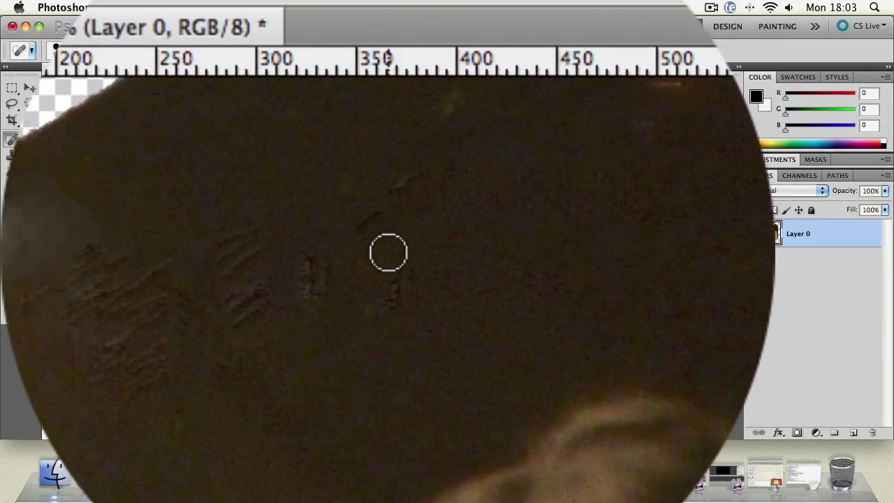
pyautogui.moveTo(389, 252); pyautogui.dragTo(257, 74)
pyautogui.moveTo(267, 252); pyautogui.dragTo(267, 252)
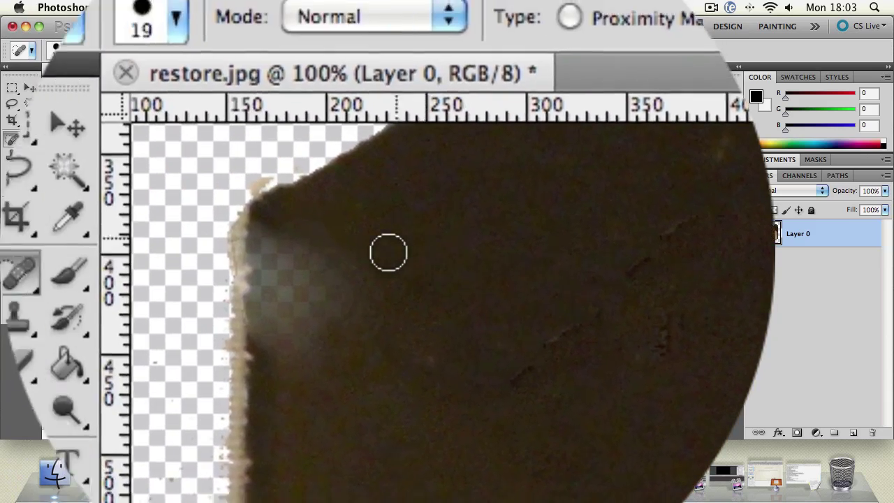
pyautogui.moveTo(388, 252)
pyautogui.mouseDown()
pyautogui.moveTo(297, 252)
pyautogui.moveTo(387, 252)
pyautogui.mouseUp()
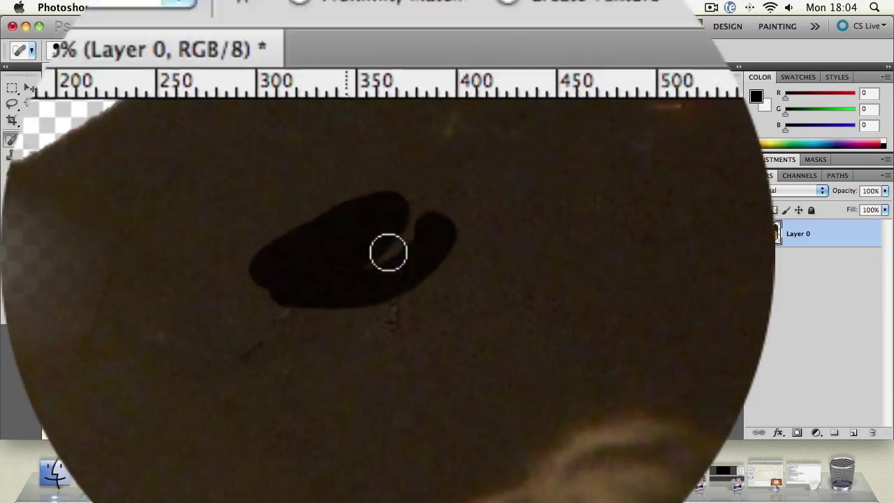
pyautogui.moveTo(465, 251); pyautogui.dragTo(507, 251)
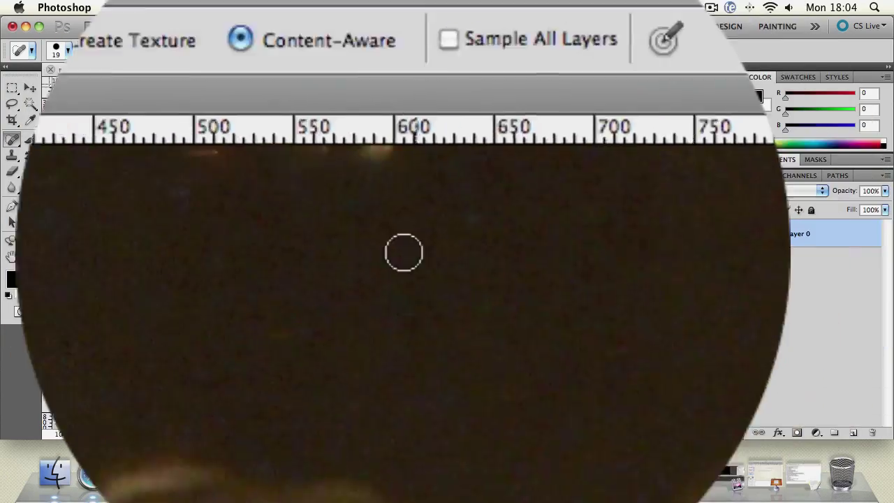
pyautogui.moveTo(403, 252)
pyautogui.mouseDown()
pyautogui.moveTo(378, 264)
pyautogui.moveTo(388, 264)
pyautogui.mouseUp()
pyautogui.click(33, 288)
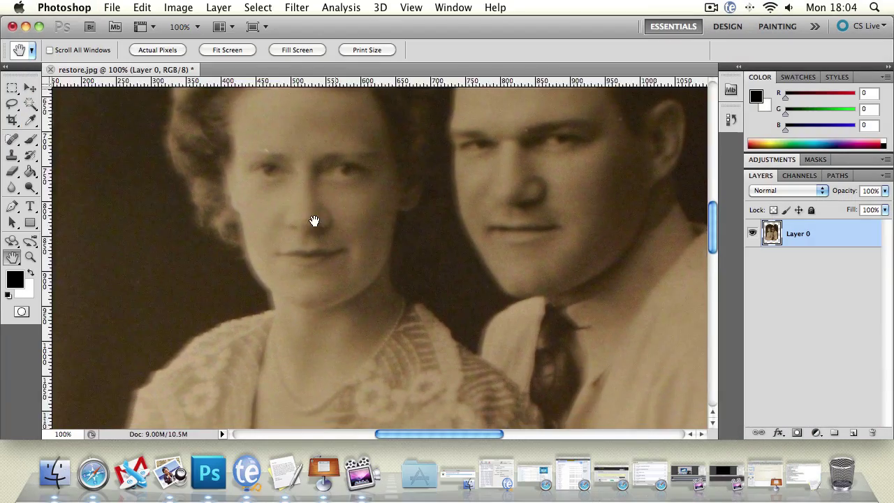
pyautogui.moveTo(315, 221); pyautogui.dragTo(301, 193)
# - Try erasing at the woman's cheek and undo, then dismiss the Clone Stamp source alert
pyautogui.click(11, 171)
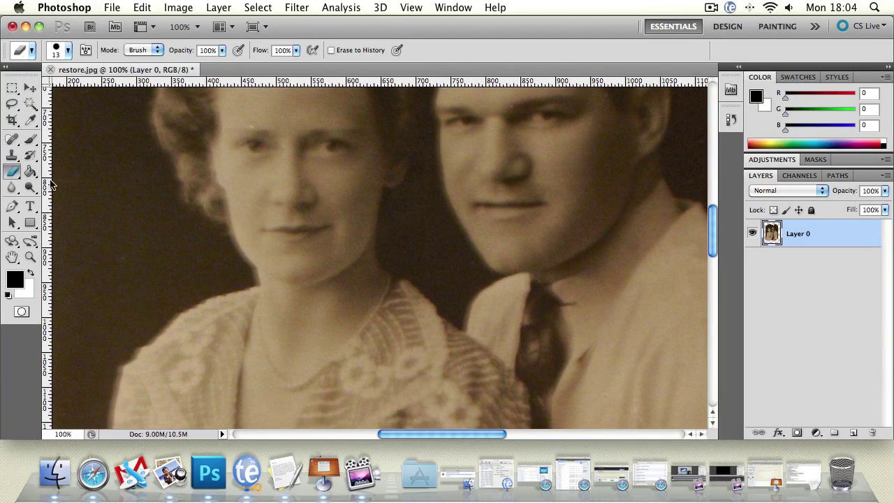
pyautogui.moveTo(241, 248); pyautogui.dragTo(237, 249)
pyautogui.press('super+z')
pyautogui.click(12, 155)
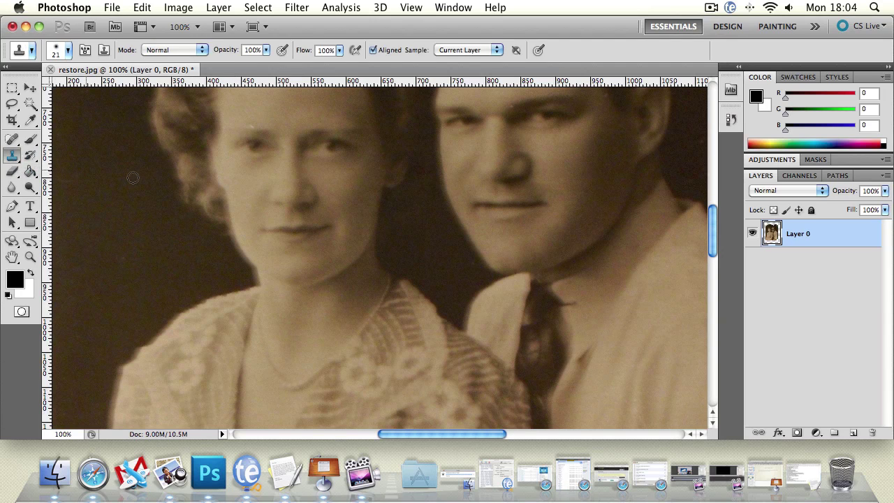
pyautogui.click(245, 256)
pyautogui.press('Return')
# - Spot-heal the blemishes along the woman's cheek, chin and near her ear
pyautogui.click(12, 138)
pyautogui.moveTo(240, 246); pyautogui.dragTo(228, 260)
pyautogui.moveTo(380, 216); pyautogui.dragTo(372, 223)
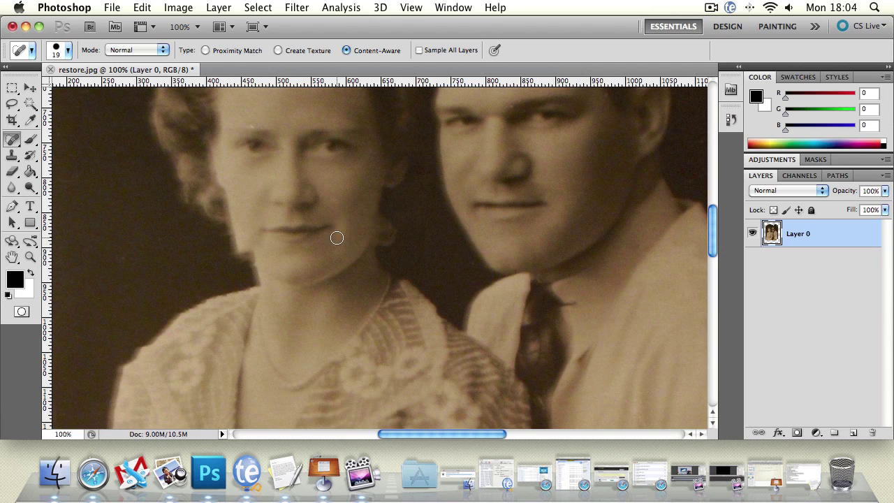
pyautogui.press('super+space')
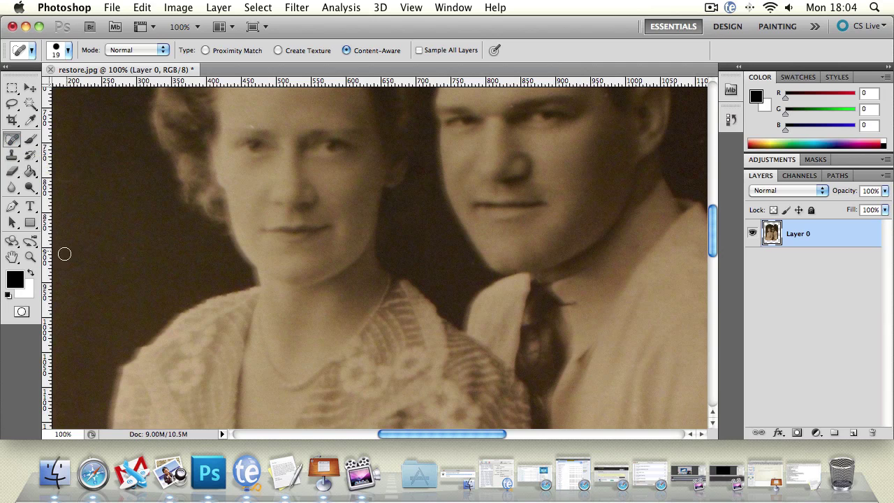
# - Pan the view up and right to the photo's ragged top edge
pyautogui.click(12, 257)
pyautogui.press('super+r')
pyautogui.scroll(6, 309, 295)
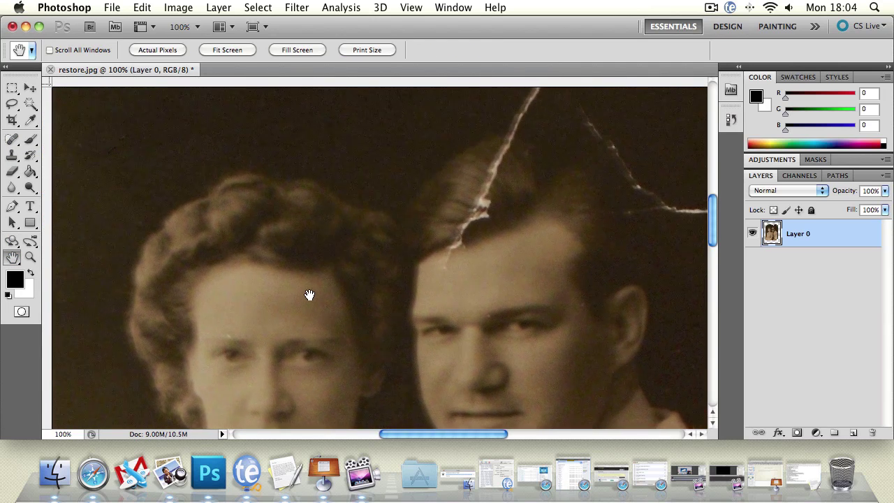
pyautogui.scroll(-5, 310, 295)
pyautogui.hscroll(3, 296, 245)
pyautogui.press('super+r')
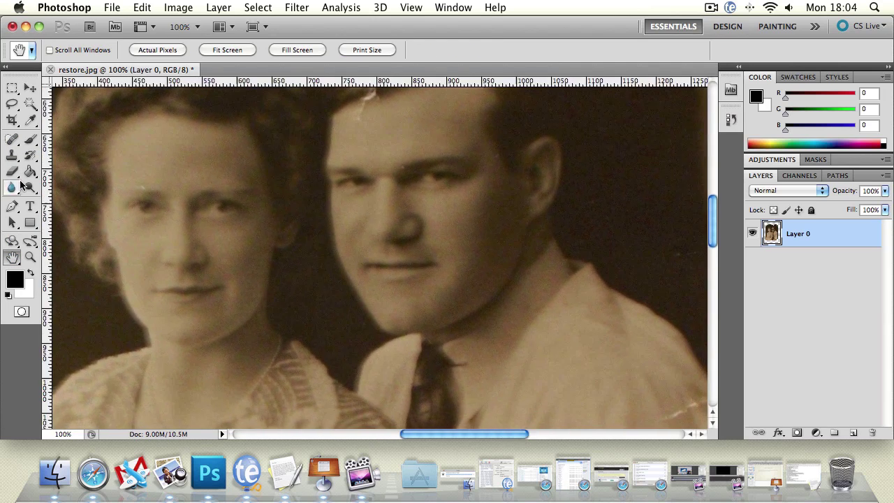
pyautogui.click(14, 139)
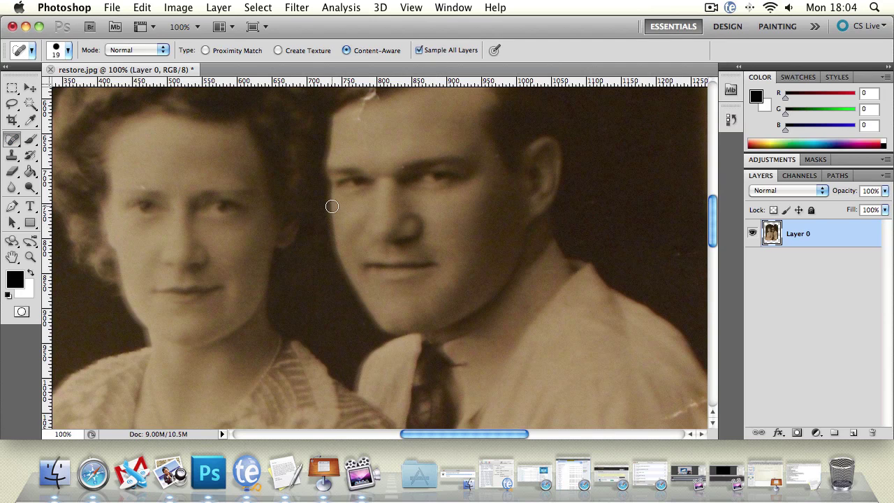
pyautogui.click(12, 257)
pyautogui.scroll(7, 290, 296)
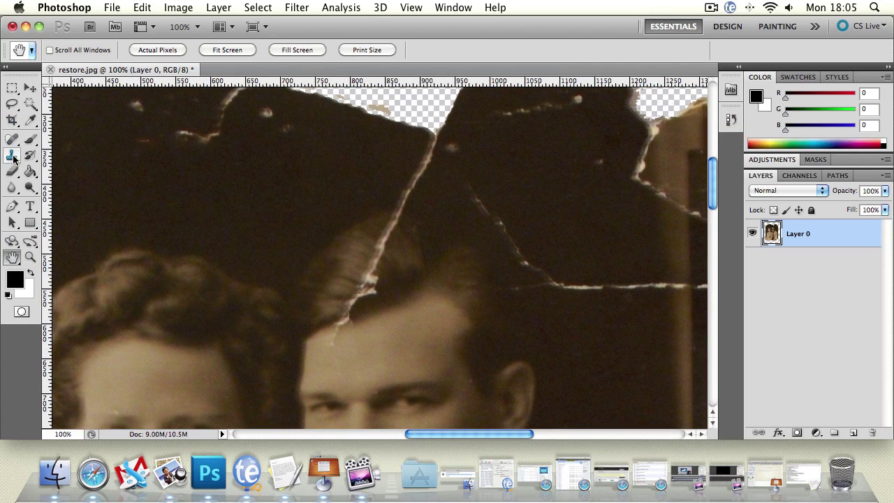
pyautogui.scroll(5, 418, 151)
pyautogui.hscroll(5, 418, 151)
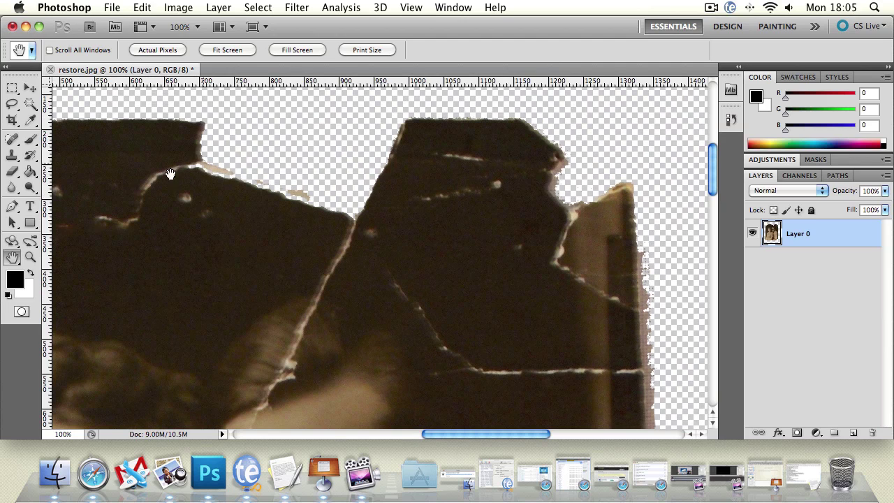
# - Spot-heal the torn crease where the two sections meet along the top edge
pyautogui.click(13, 171)
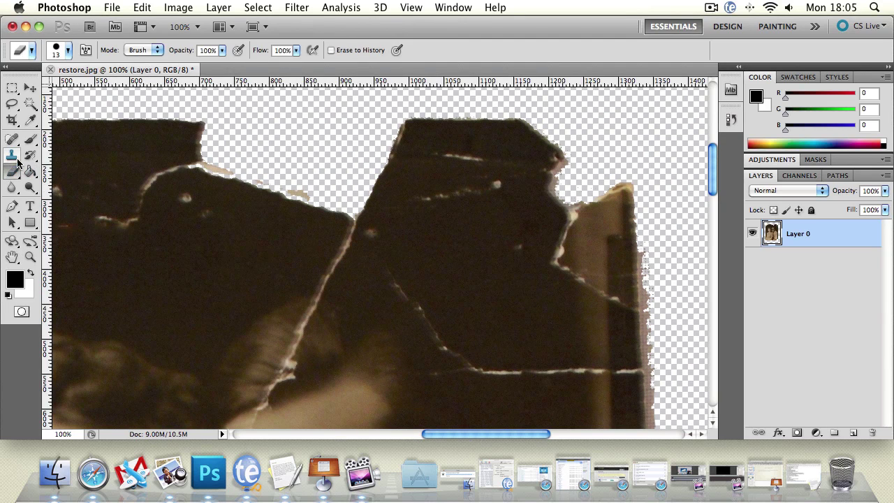
pyautogui.click(11, 138)
pyautogui.moveTo(362, 226)
pyautogui.mouseDown()
pyautogui.moveTo(345, 235)
pyautogui.moveTo(349, 245)
pyautogui.moveTo(332, 244)
pyautogui.moveTo(389, 229)
pyautogui.mouseUp()
pyautogui.moveTo(436, 189); pyautogui.dragTo(435, 197)
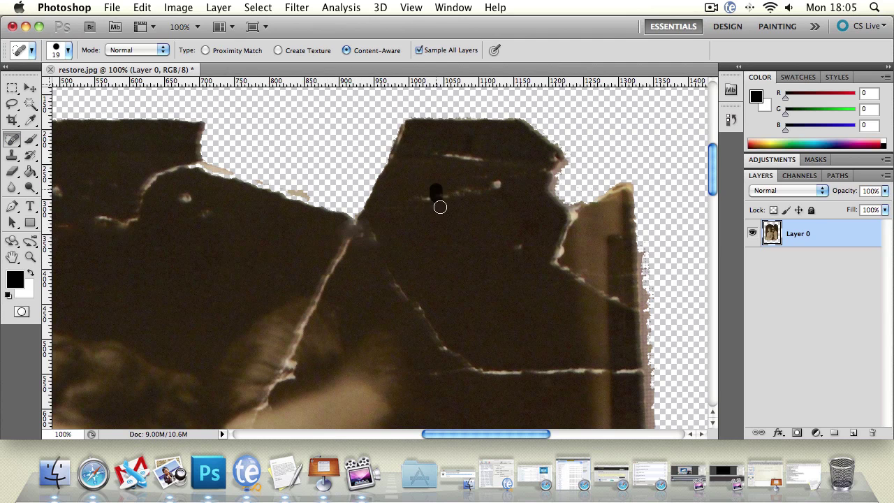